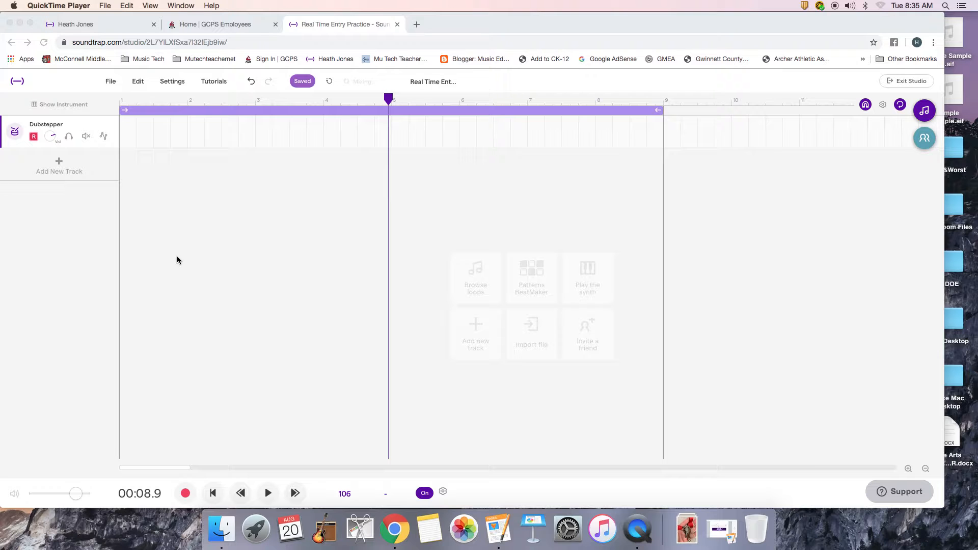
Return the playhead to the start of the project and open the Dubstepper drum instrument
click(392, 101)
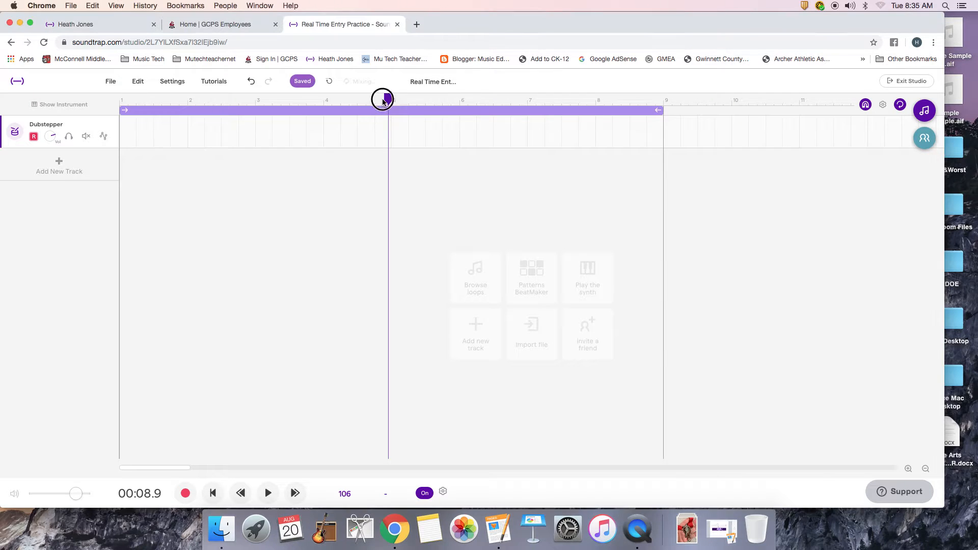
key(Return)
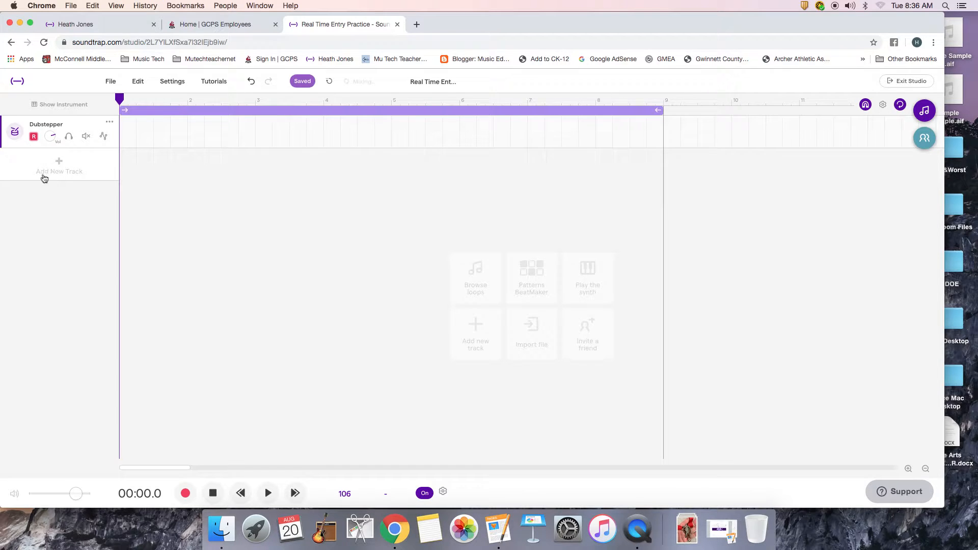
click(15, 133)
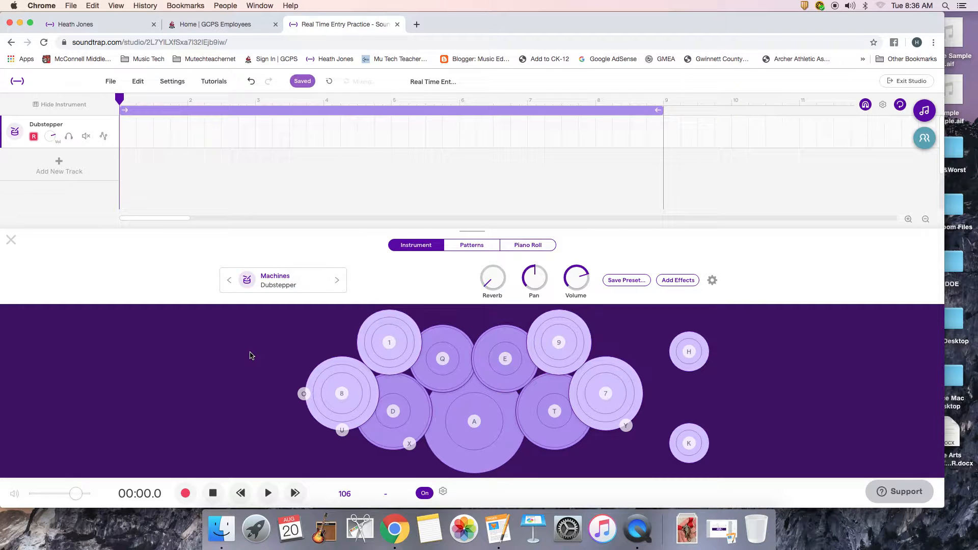
Practise playing the A drum pad along with the metronome during looped playback, and finish with the playhead back at the start
key(a)
key(space)
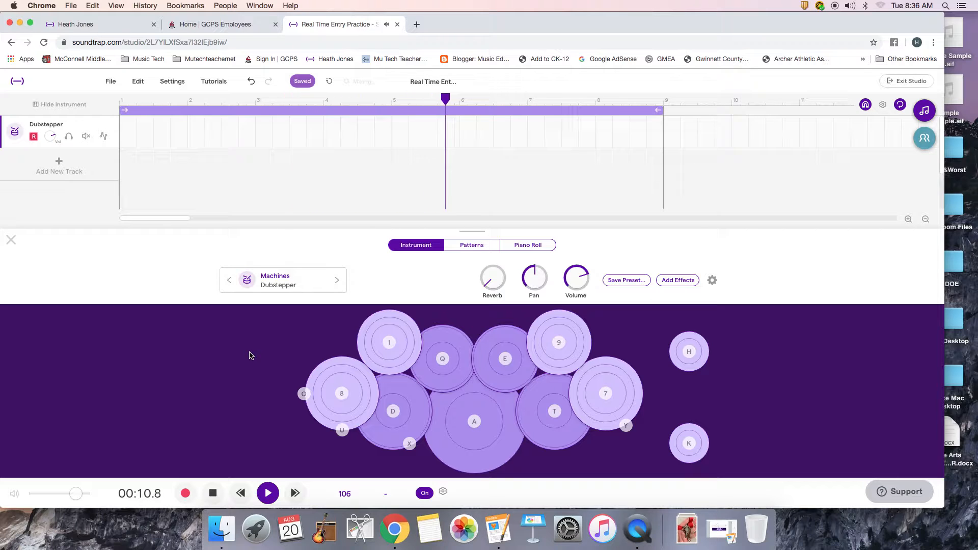
key(a)
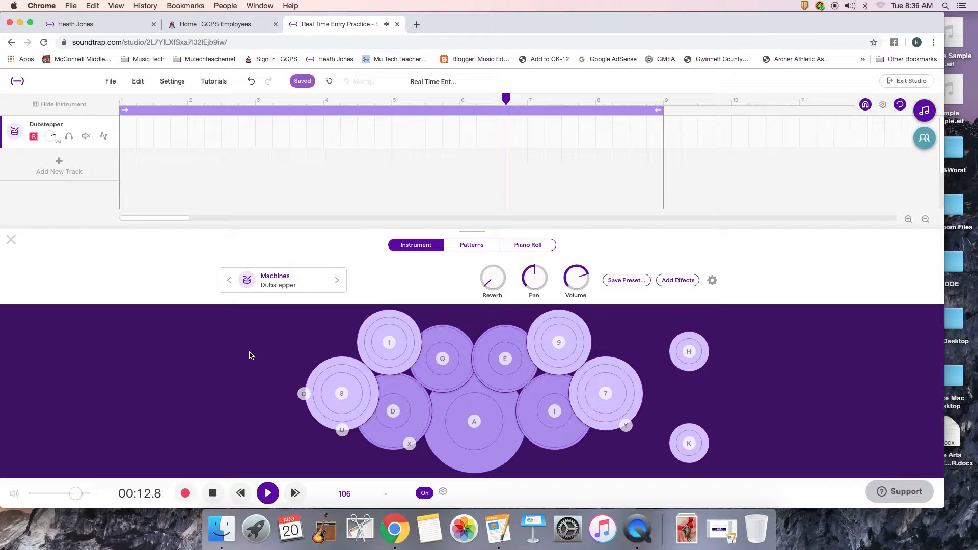
key(a)
key(a)
key(a)
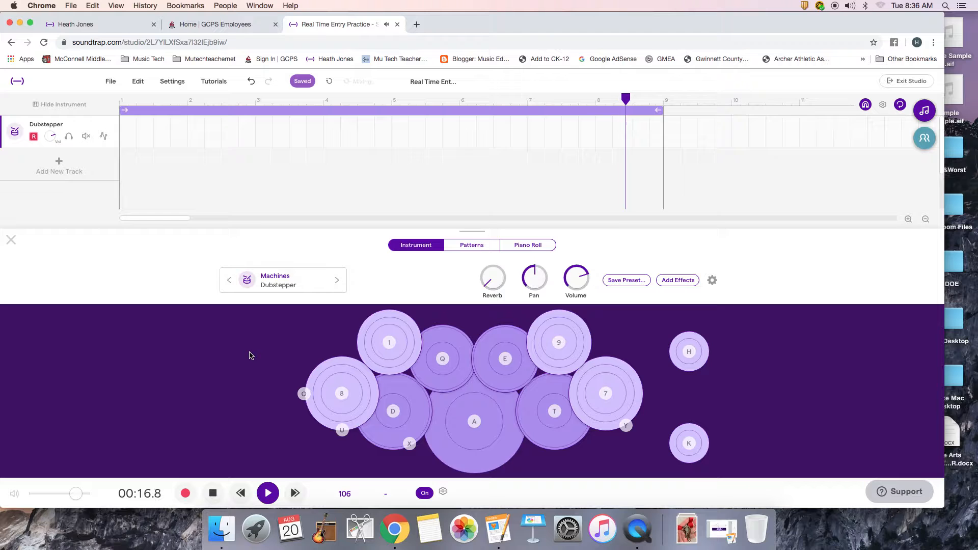
key(a)
key(a)
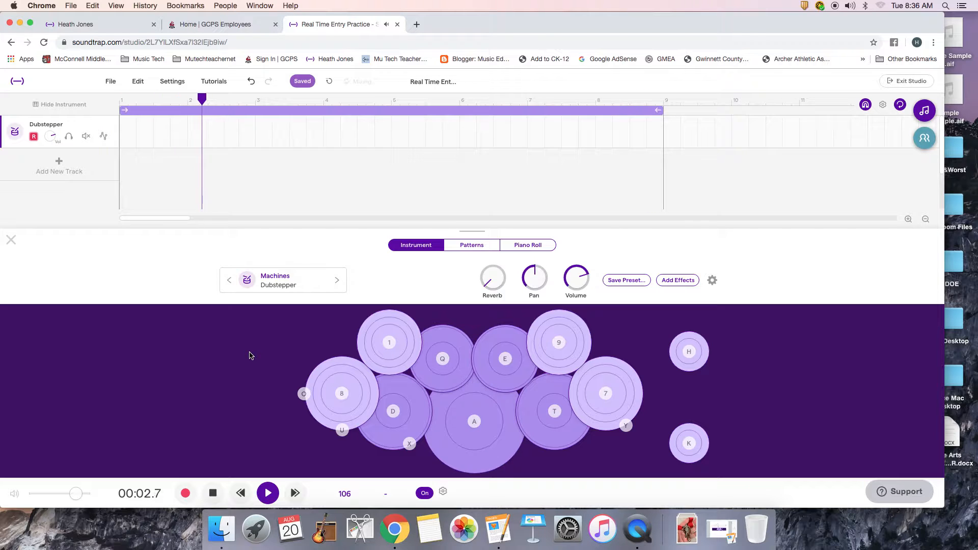
key(a)
key(a)
key(a)
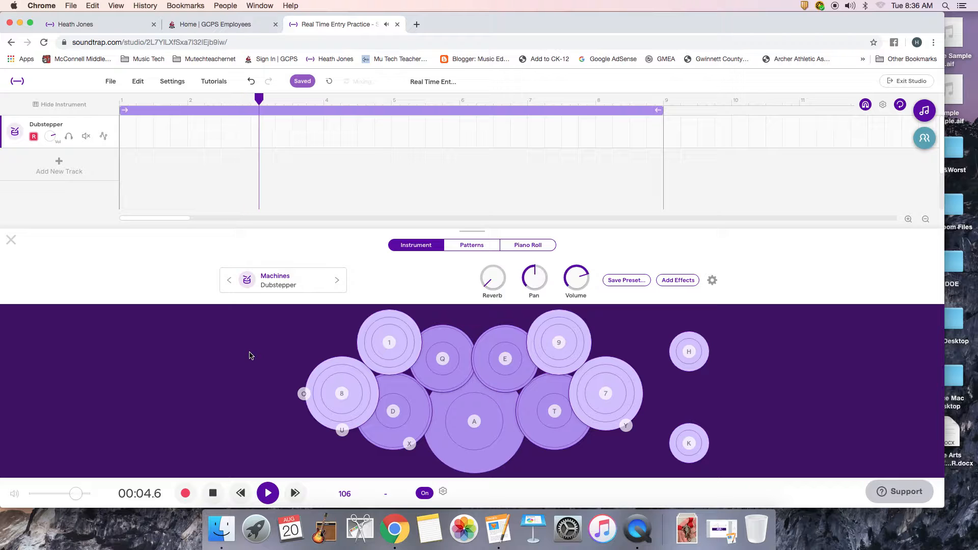
key(space)
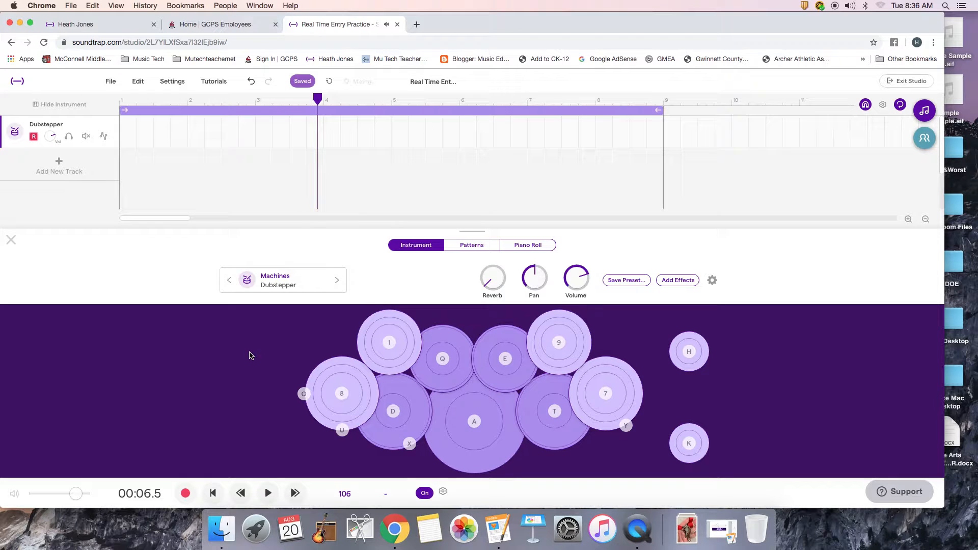
key(Return)
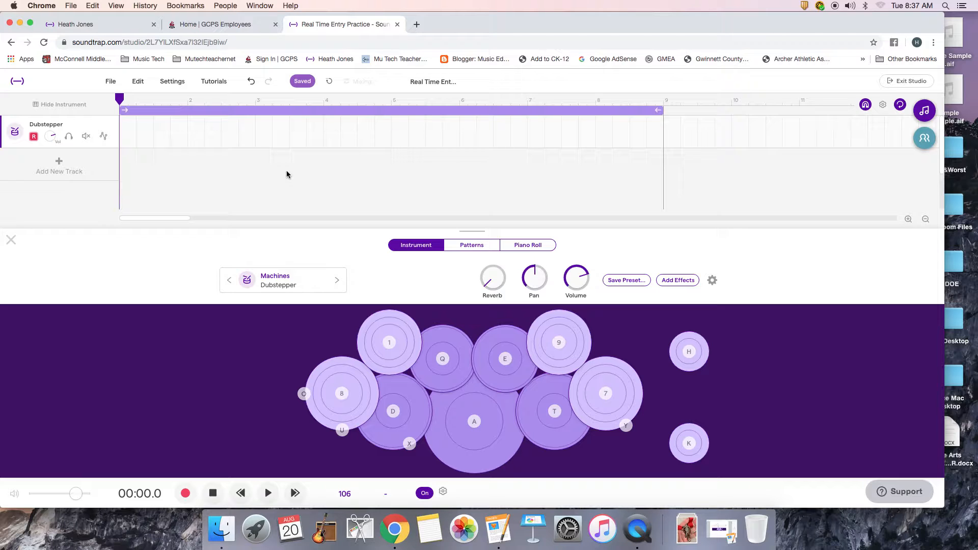
Record the A drum pad on beats one and three through all eight bars of the Dubstepper track
click(185, 493)
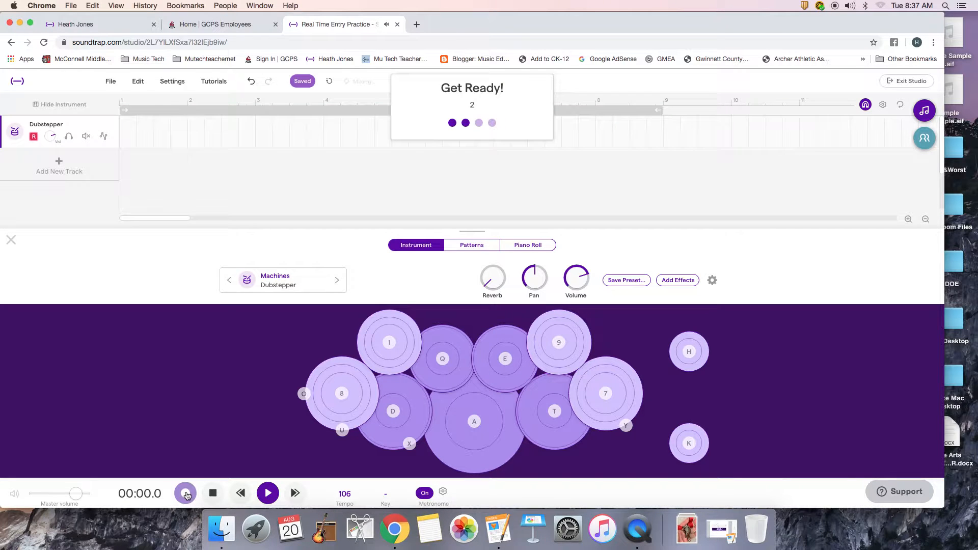
key(a)
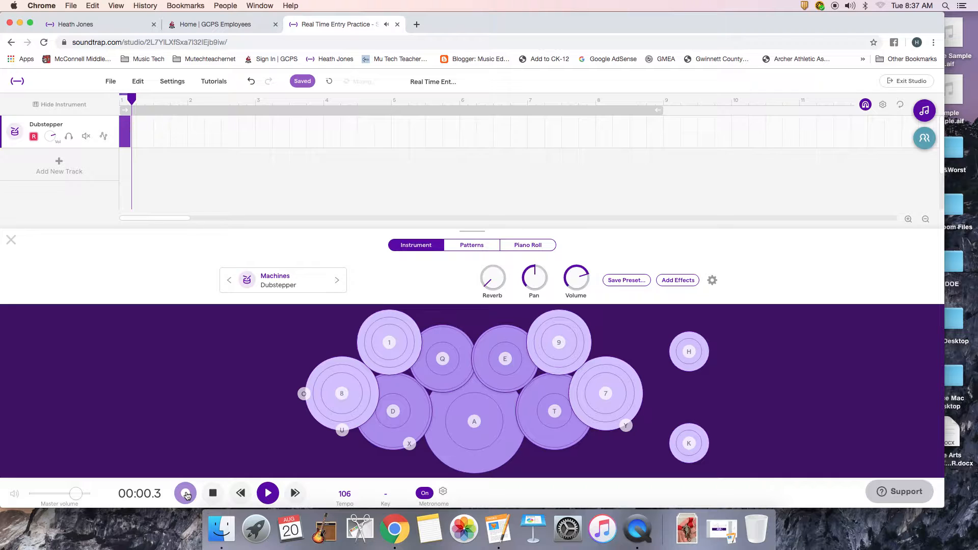
key(a)
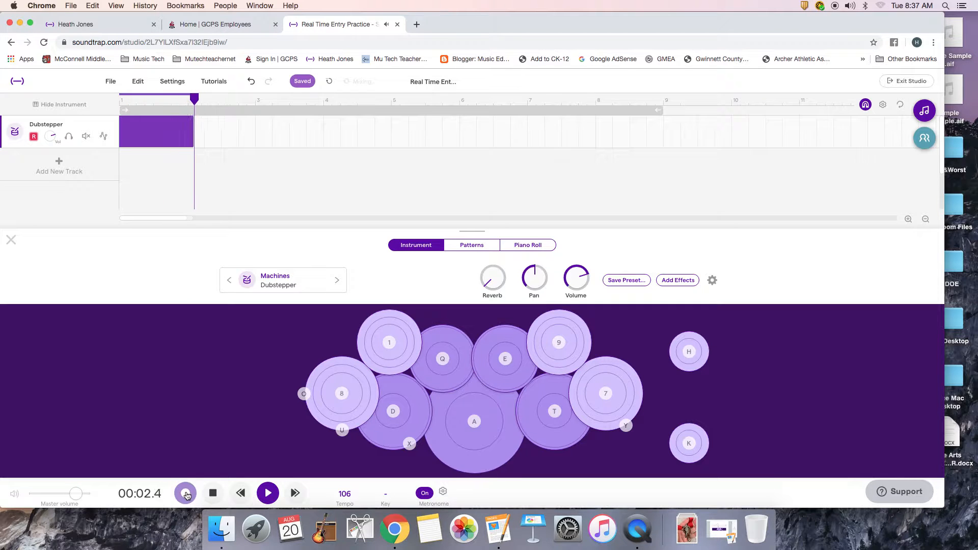
key(a)
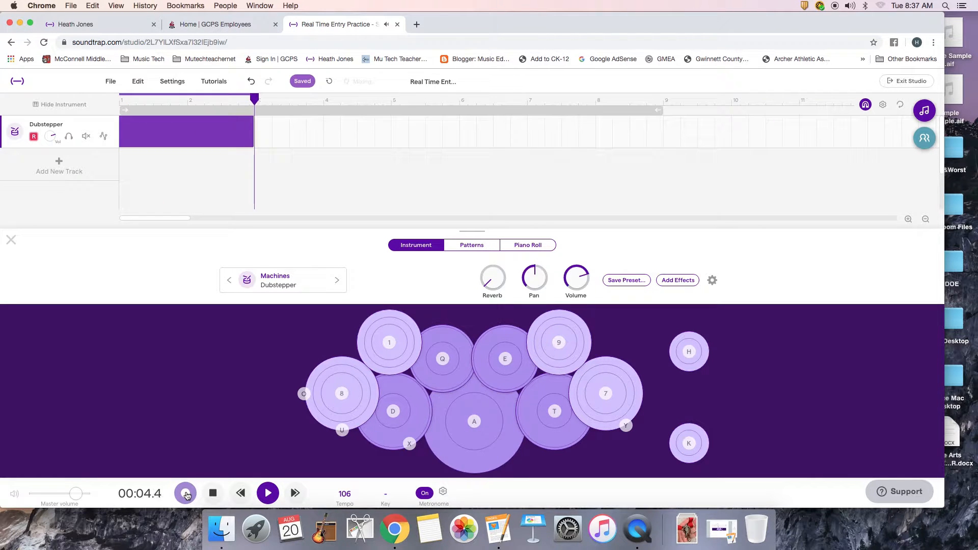
key(a)
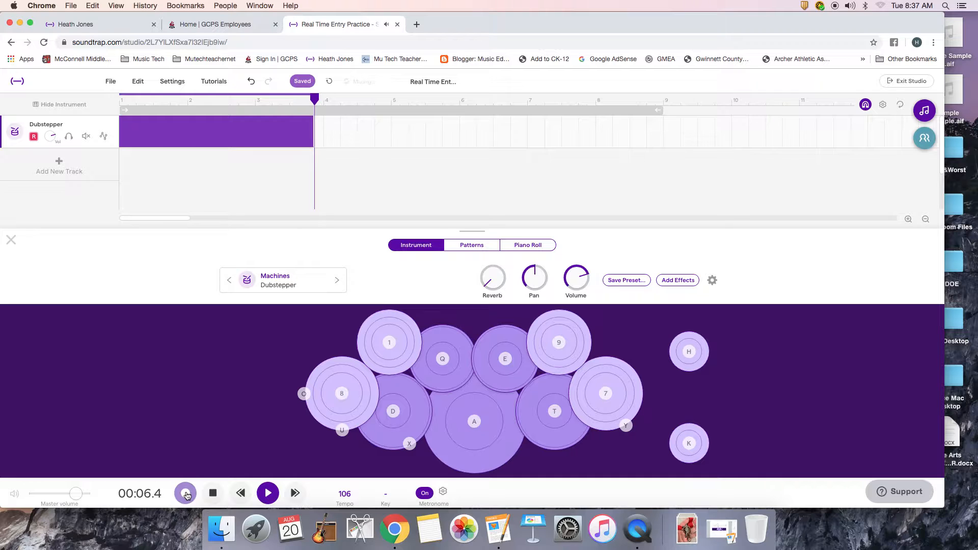
key(a)
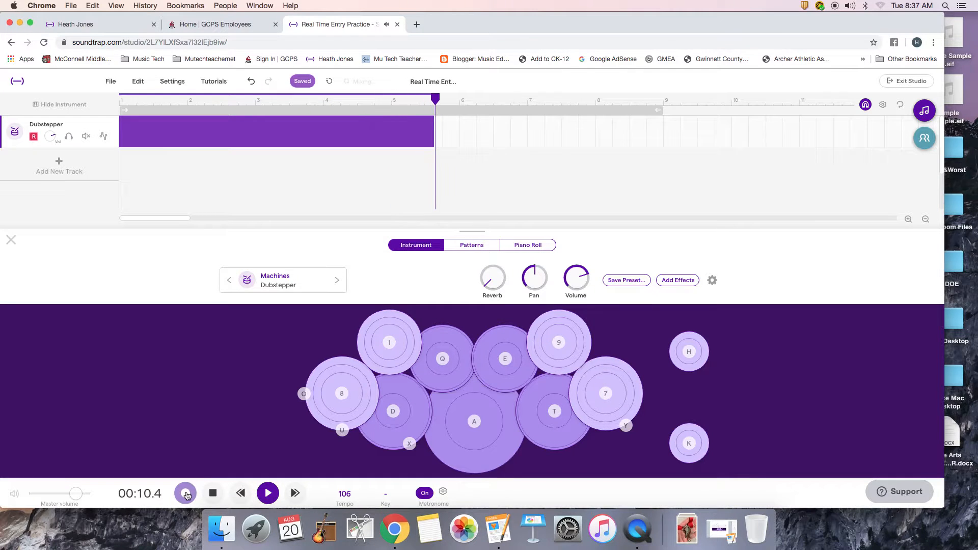
key(a)
key(a)
key(a)
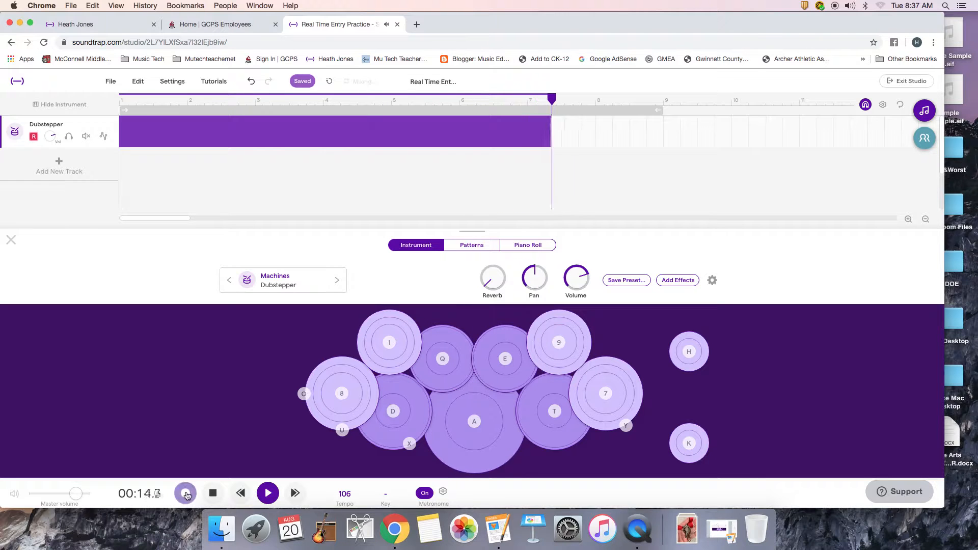
key(a)
key(a)
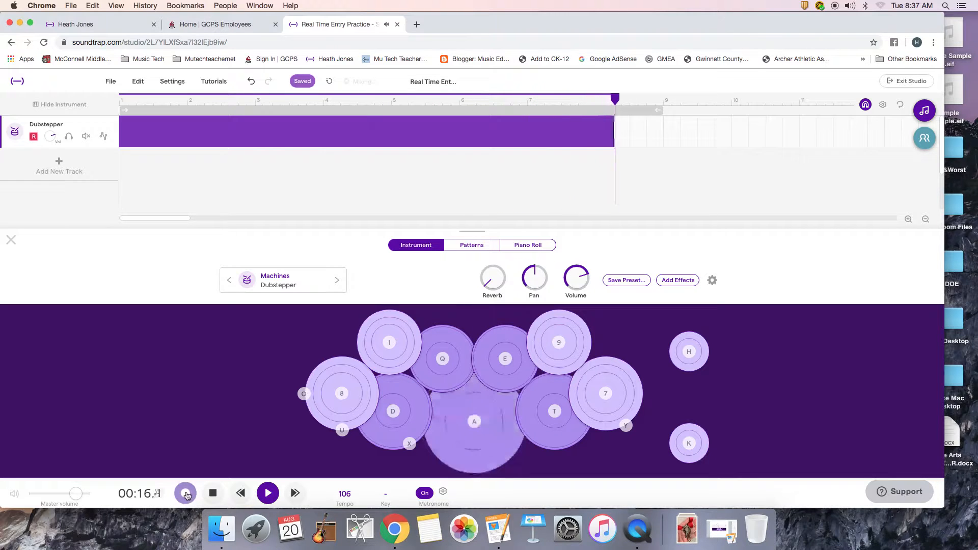
key(a)
click(186, 494)
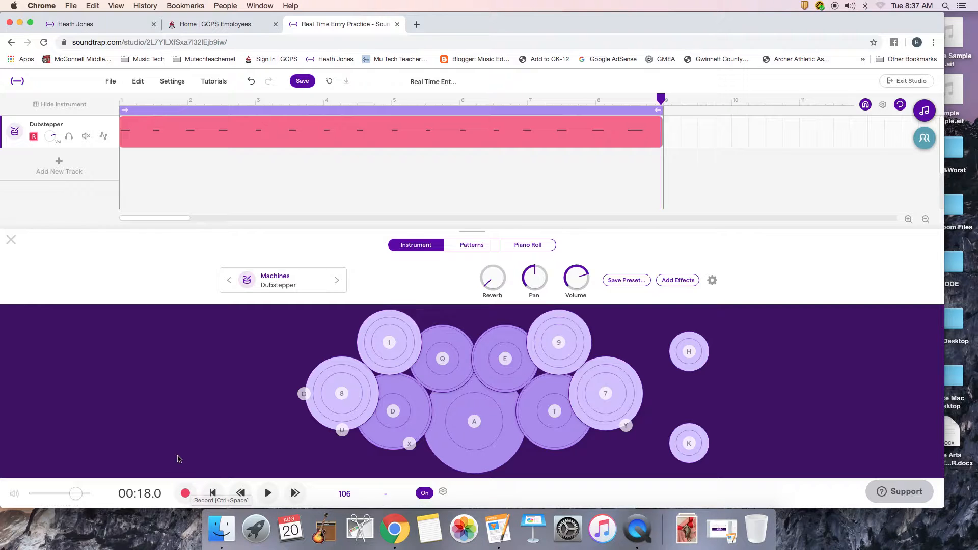
Examine the timing of the recorded notes against the beat grid in the enlarged Piano Roll
click(532, 247)
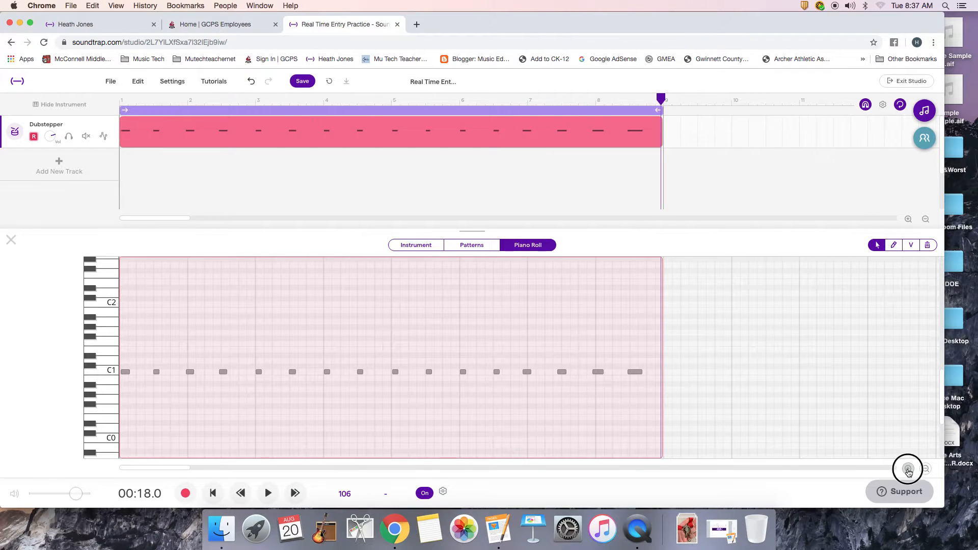
click(908, 468)
scroll(718, 446, left, 2)
scroll(702, 441, left, 7)
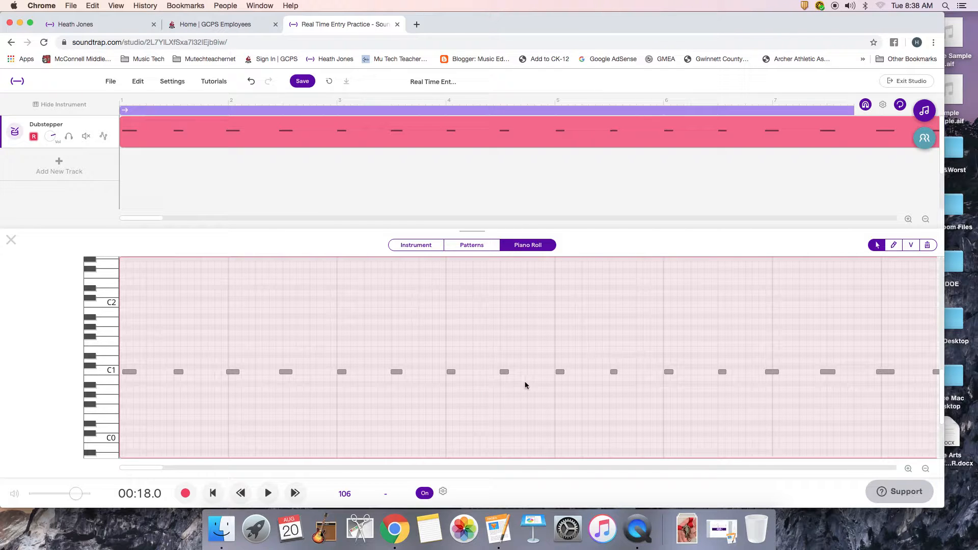
scroll(561, 386, right, 1)
scroll(561, 385, right, 5)
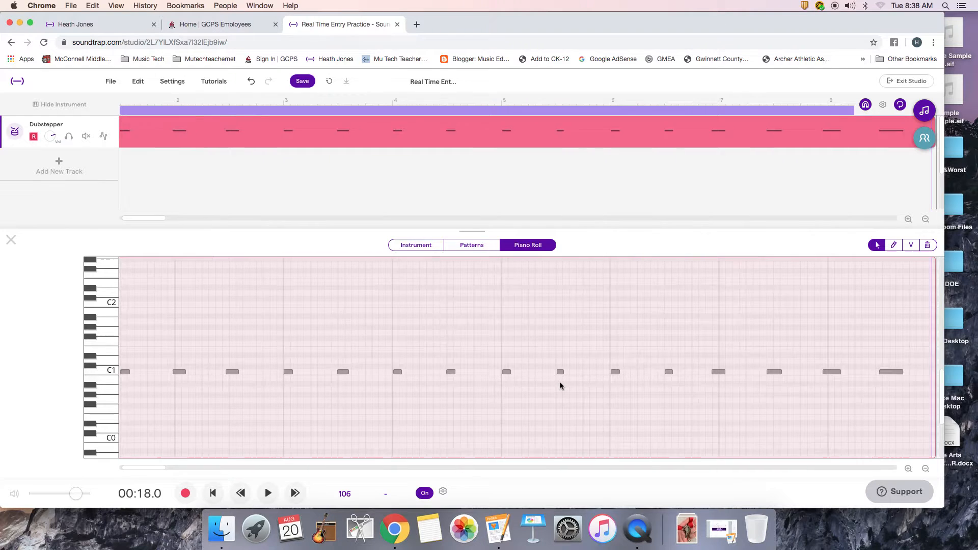
scroll(560, 386, right, 1)
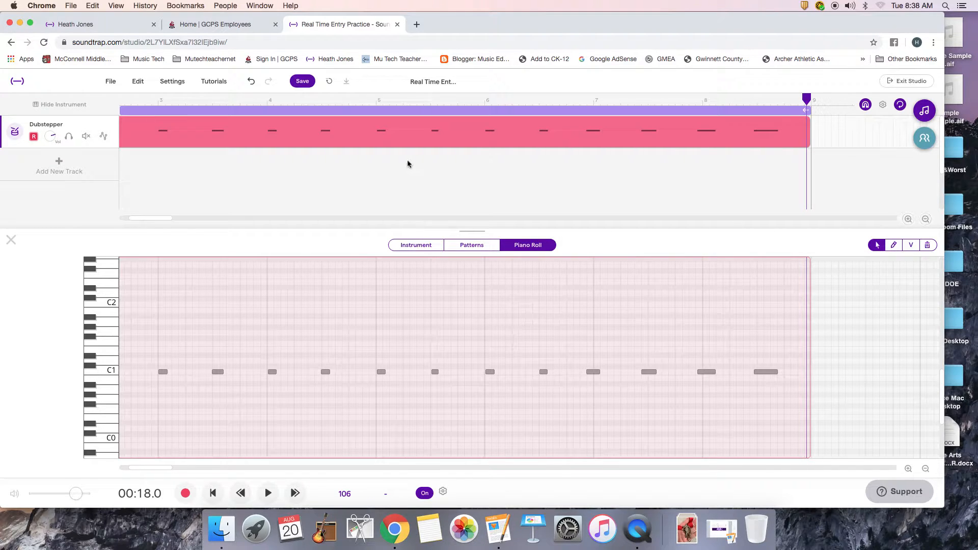
Delete the recorded region from the Dubstepper track and return the playhead to the start
click(420, 134)
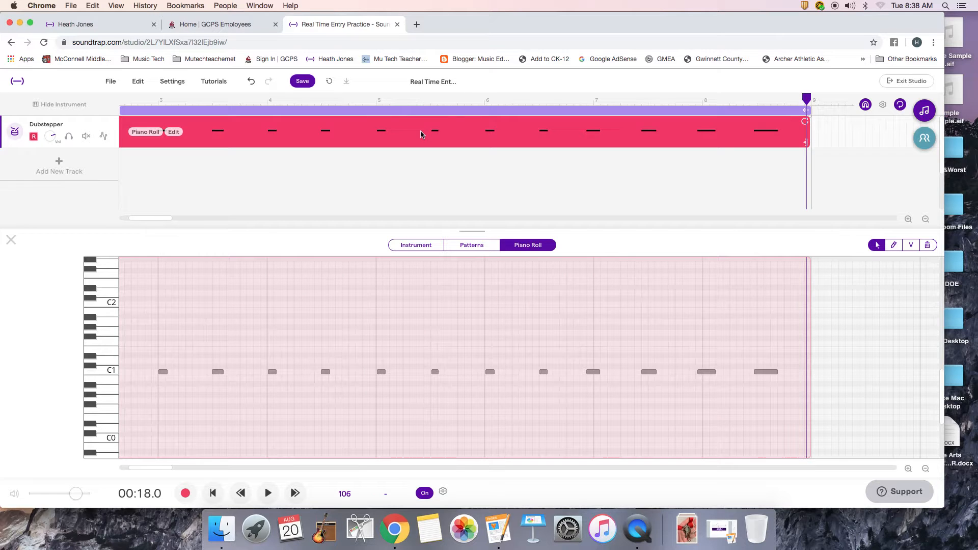
key(Delete)
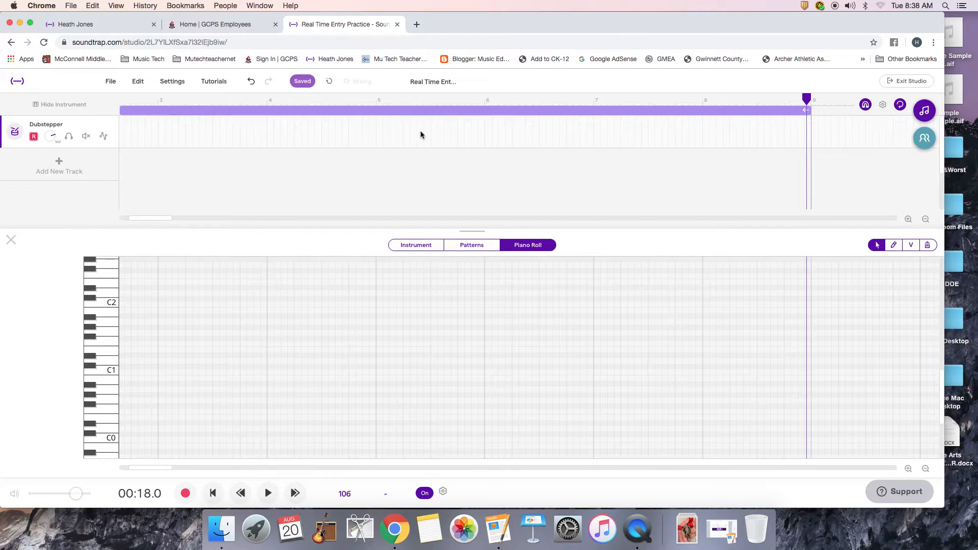
key(Return)
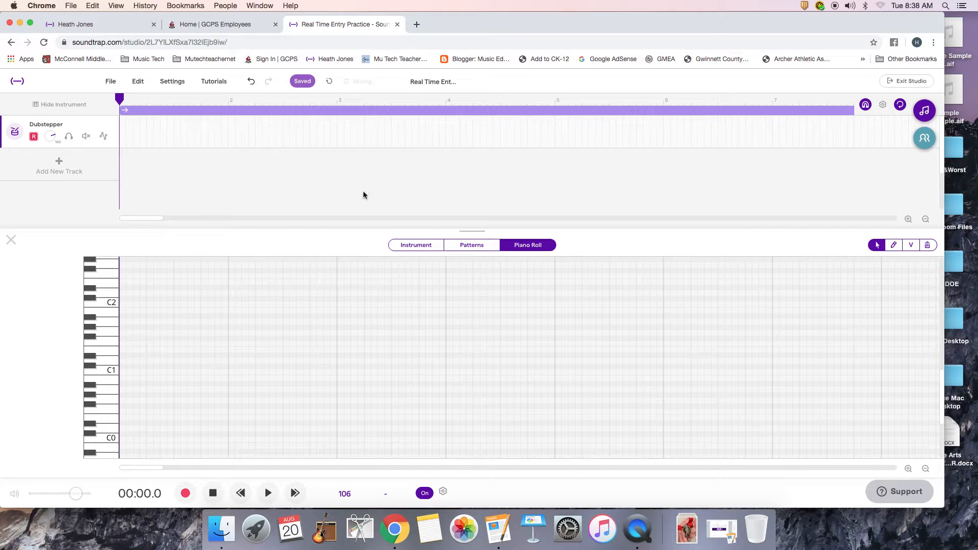
Record the A drum pad on beats one and three through all eight bars of the Dubstepper track, and show the notes in the Piano Roll
click(422, 247)
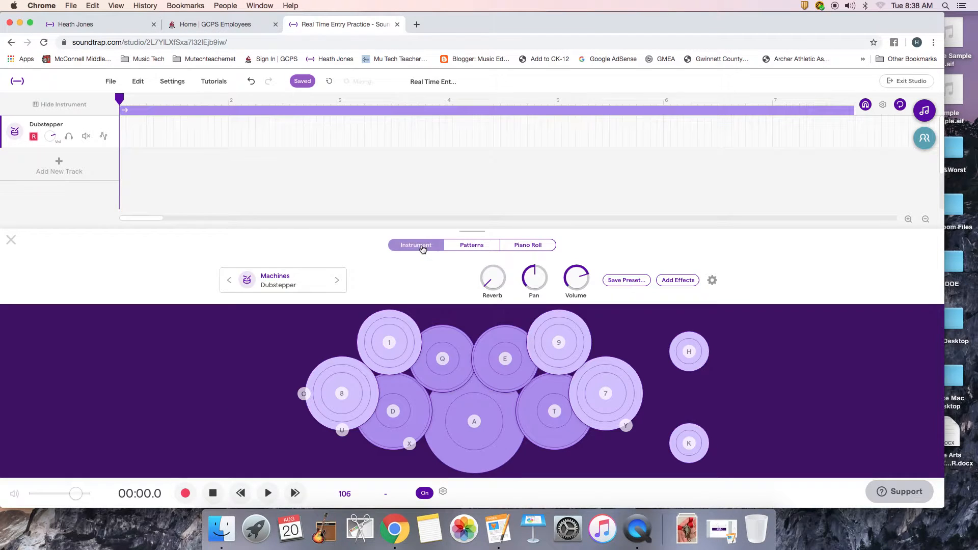
click(186, 494)
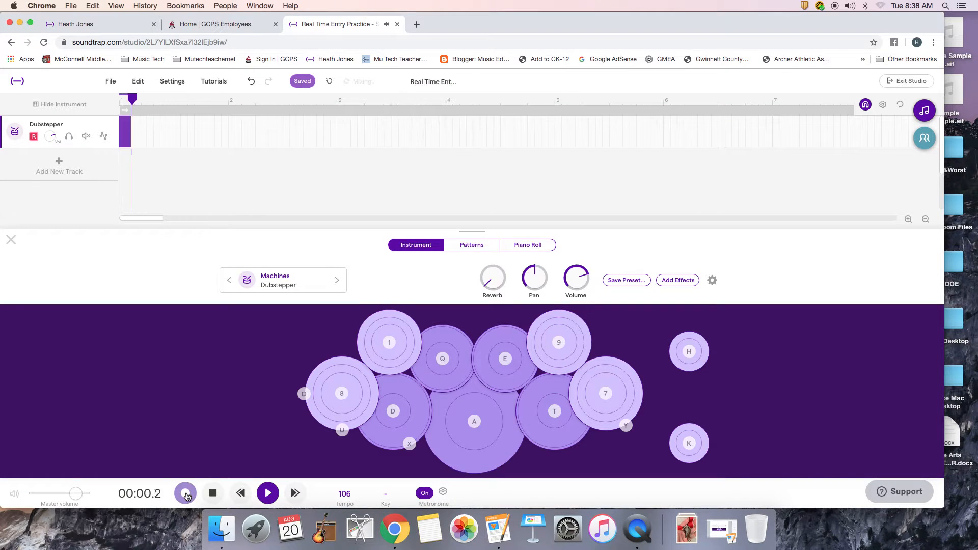
key(a)
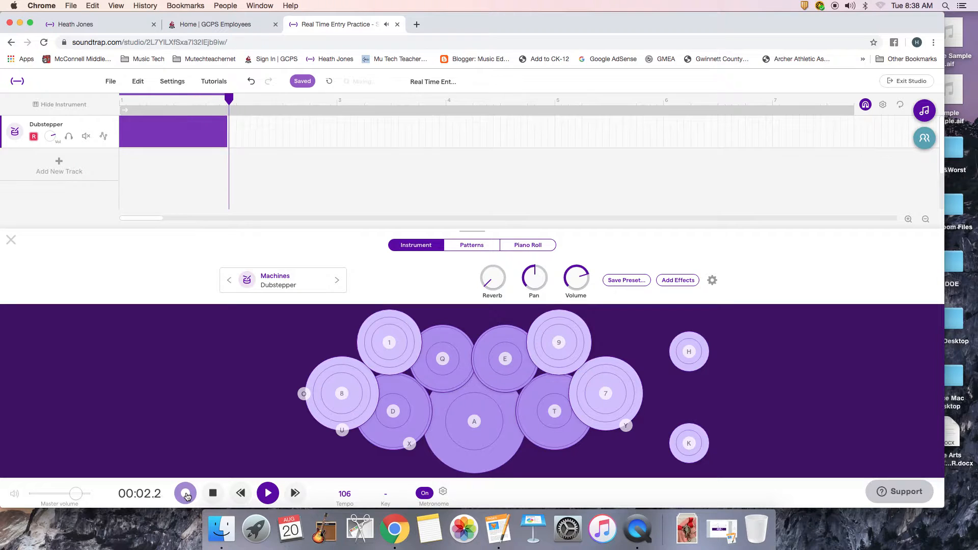
key(a)
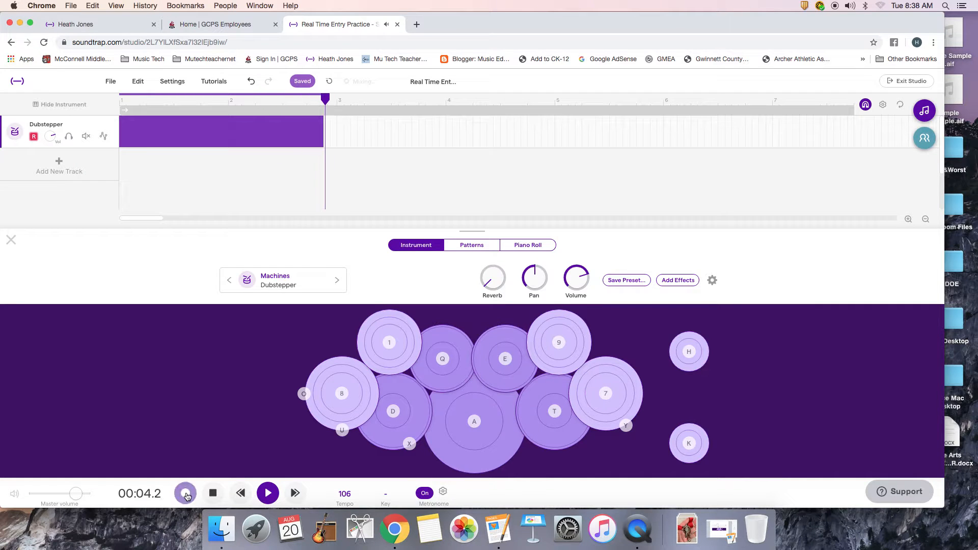
key(a)
key(a)
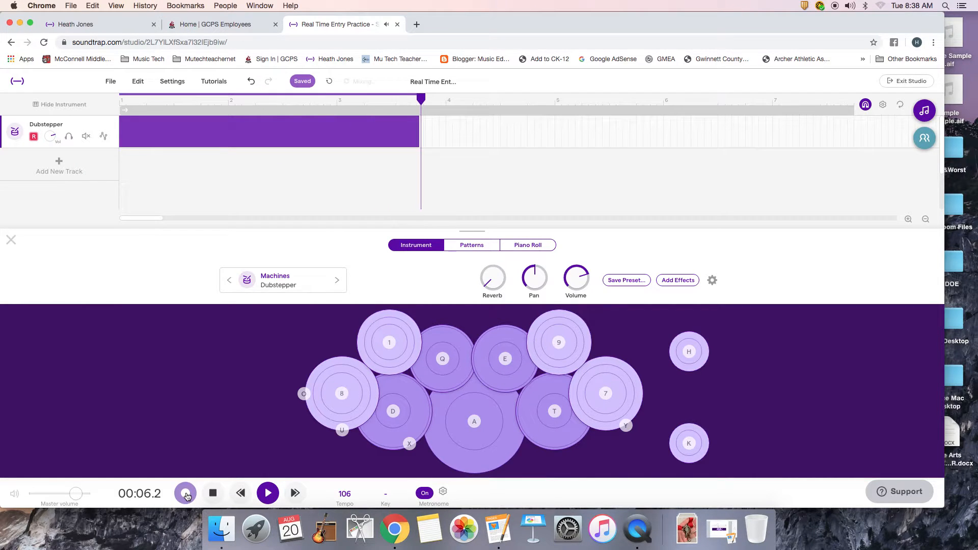
key(a)
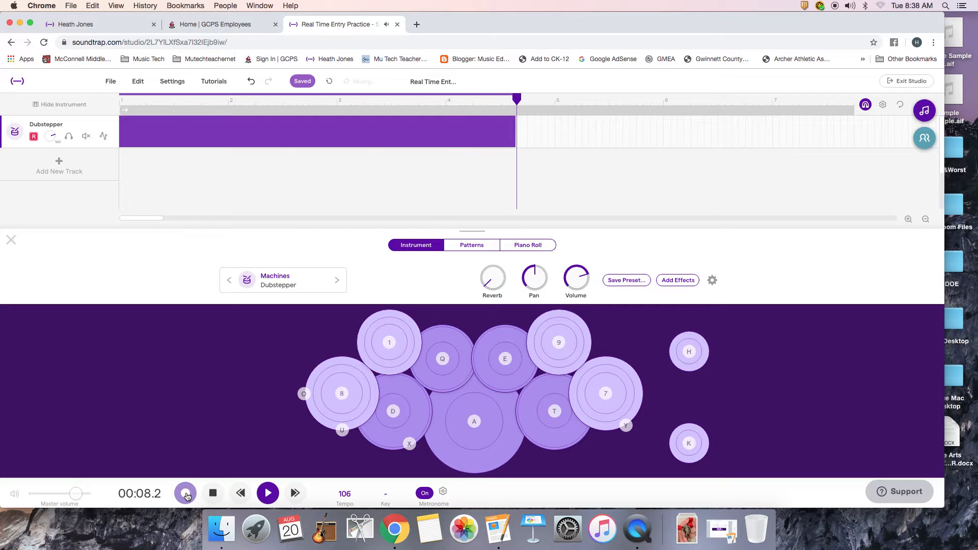
key(a)
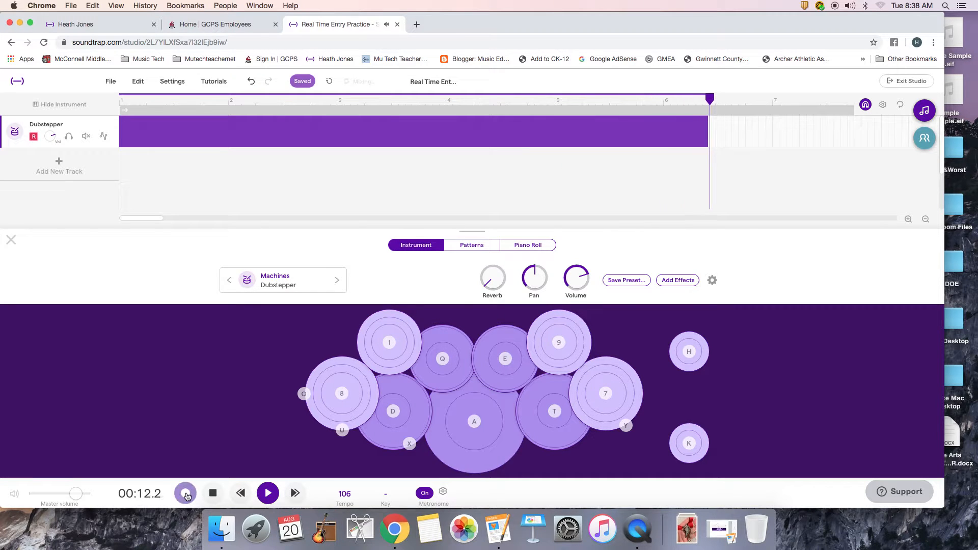
key(a)
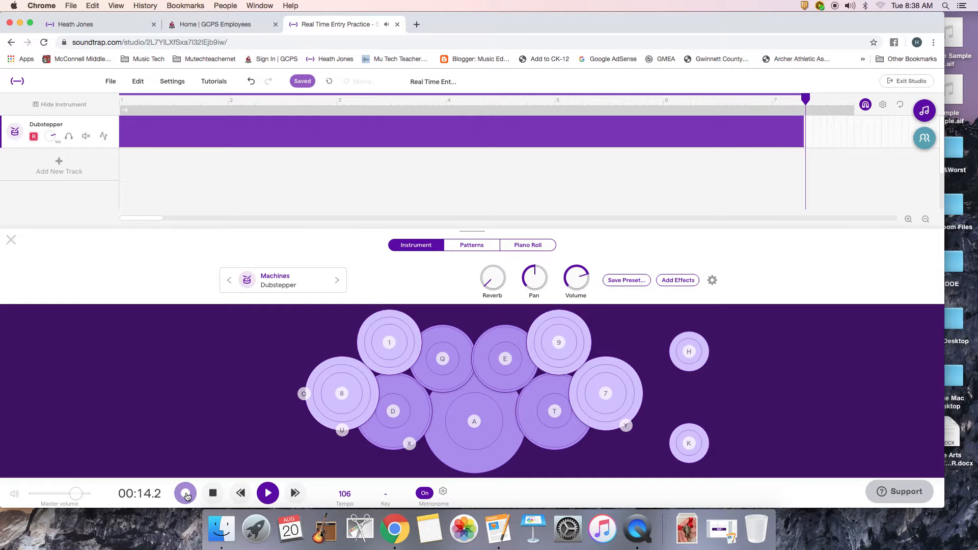
key(a)
key(a)
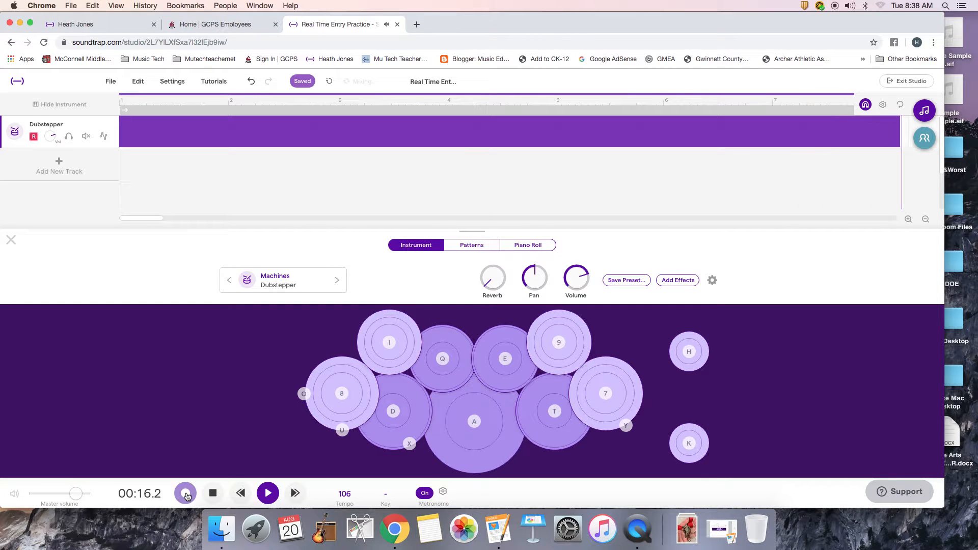
key(a)
click(186, 493)
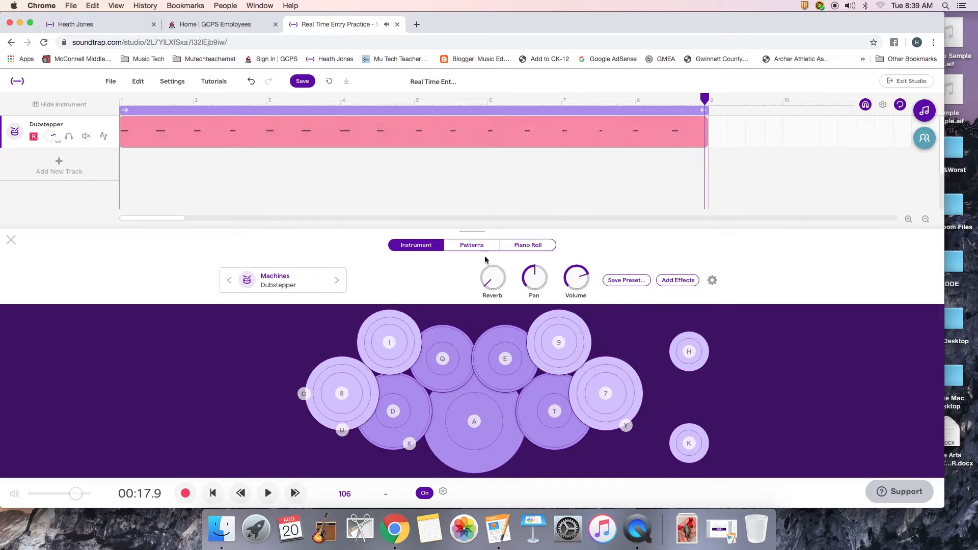
click(528, 248)
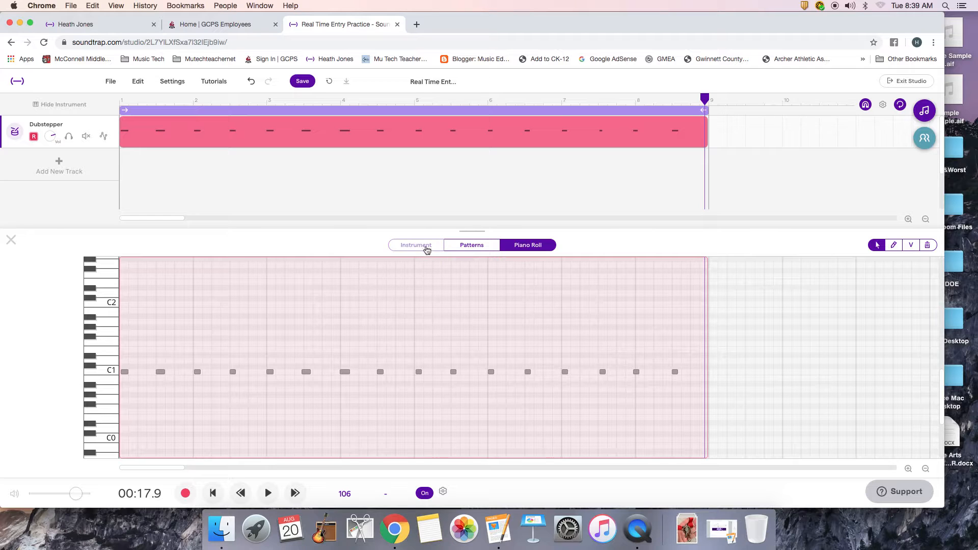
Try out the D drum pad and return the playhead to the start of the project
click(418, 246)
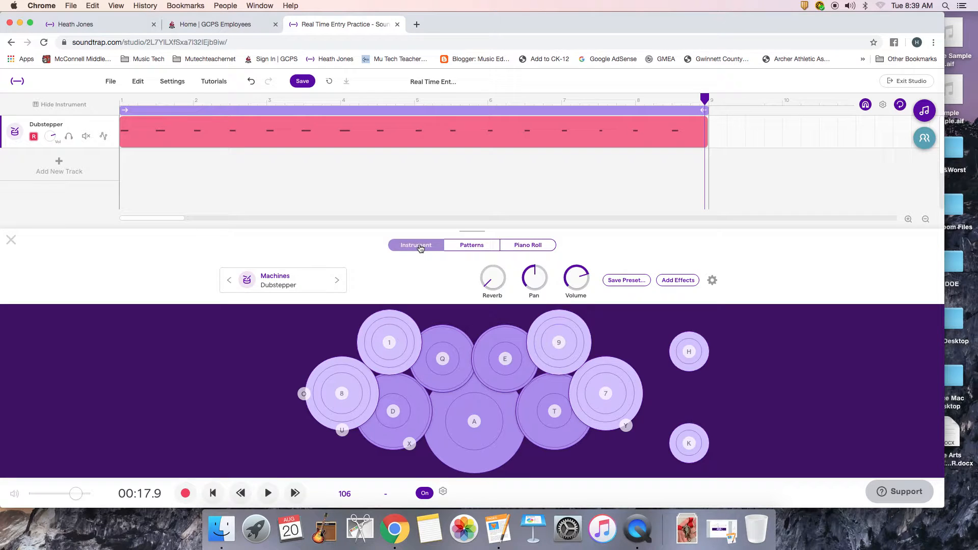
key(d)
key(d)
key(Return)
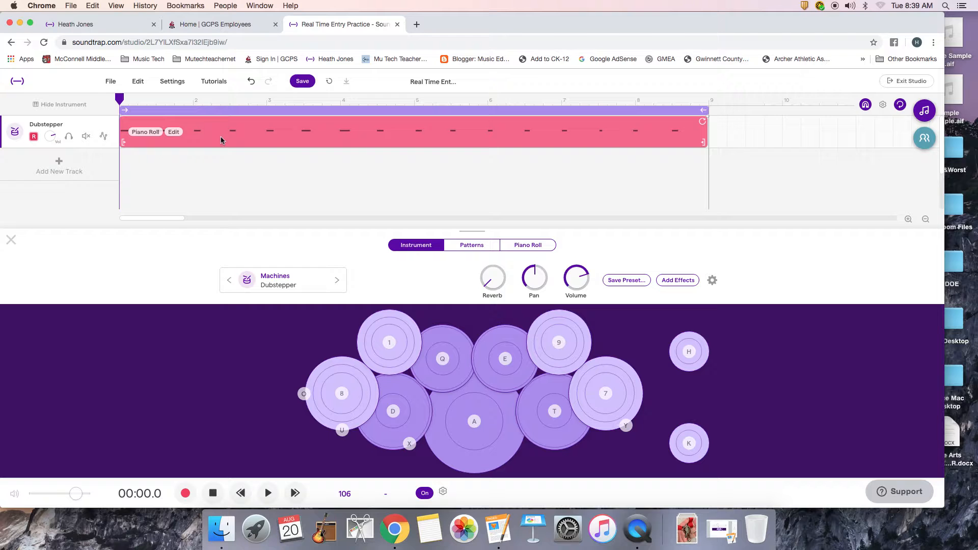
Record the D drum pad on beats two and four through all eight bars over the existing Dubstepper region, and stop playback
click(185, 493)
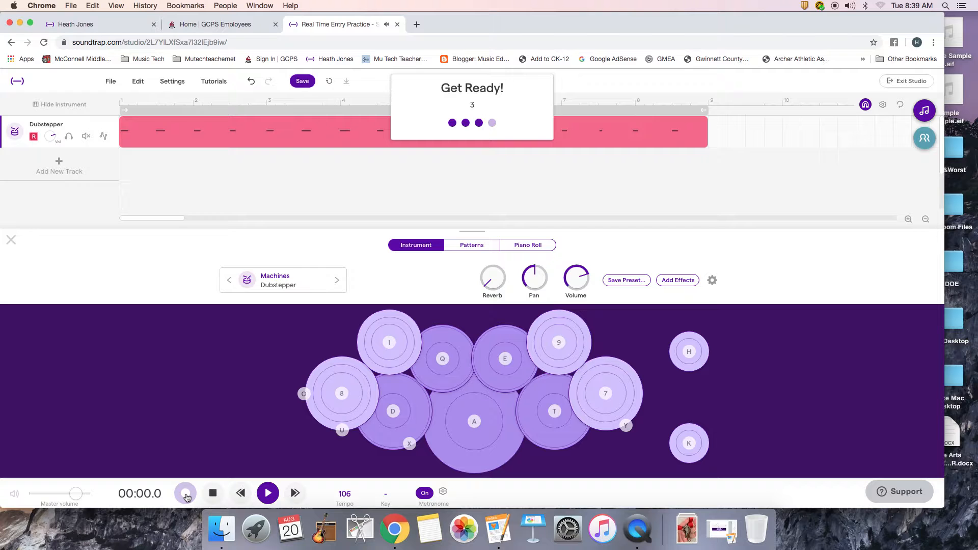
key(d)
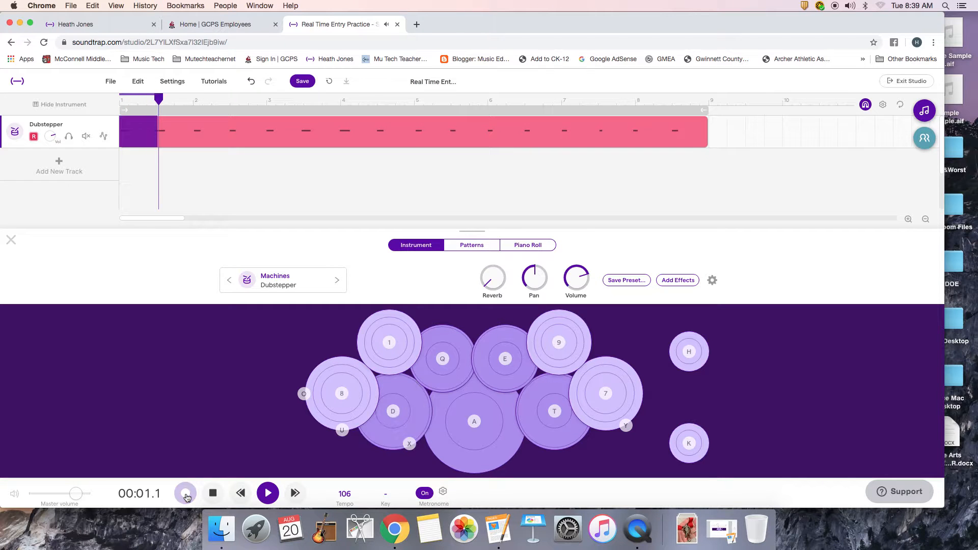
key(d)
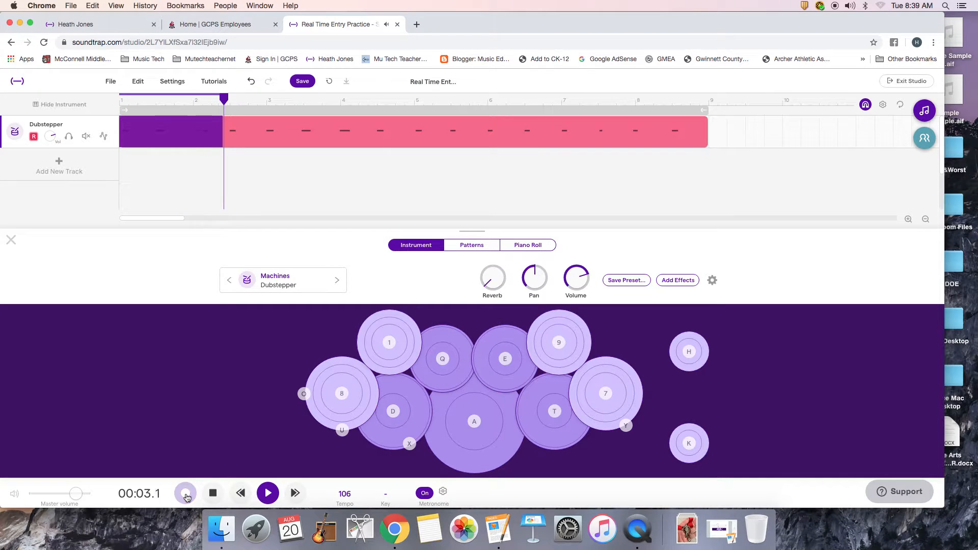
key(d)
key(d)
key(d)
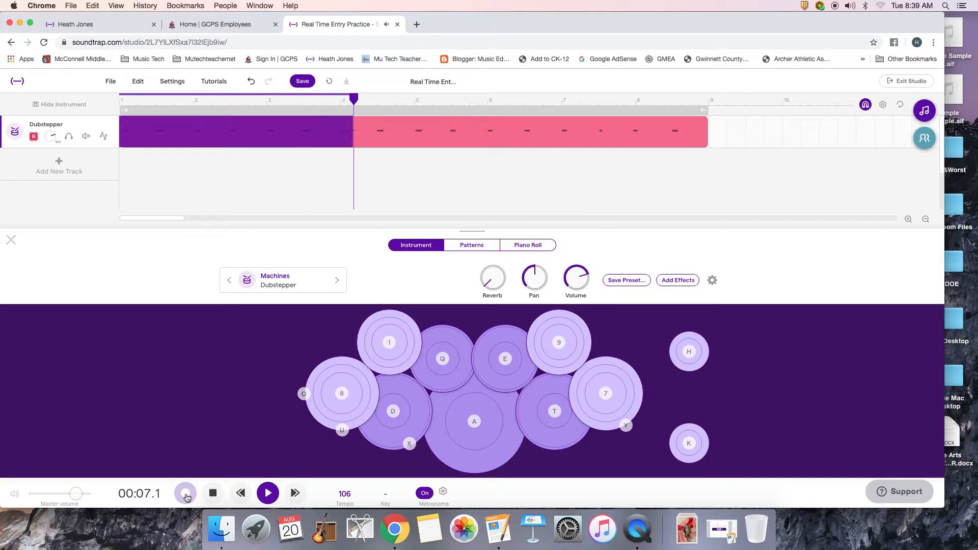
key(d)
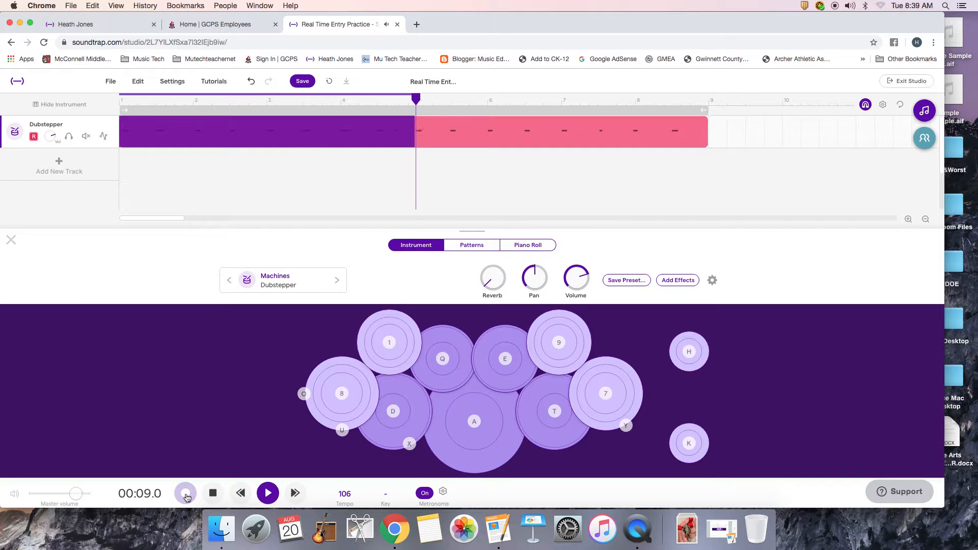
key(d)
key(d)
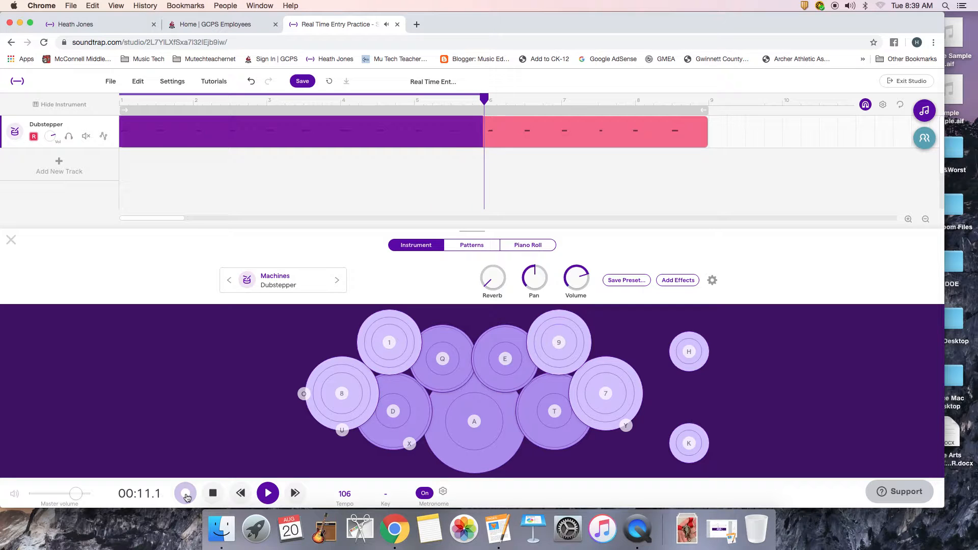
key(d)
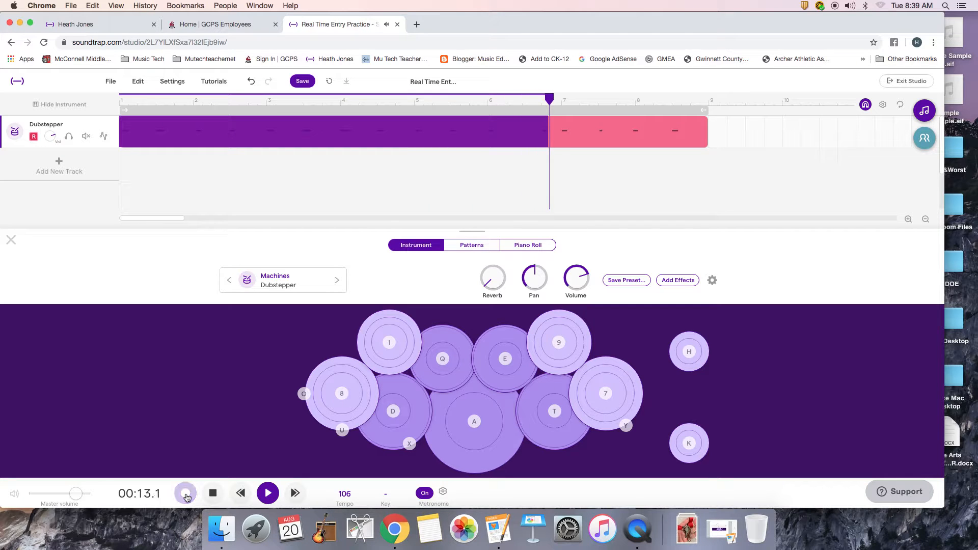
key(d)
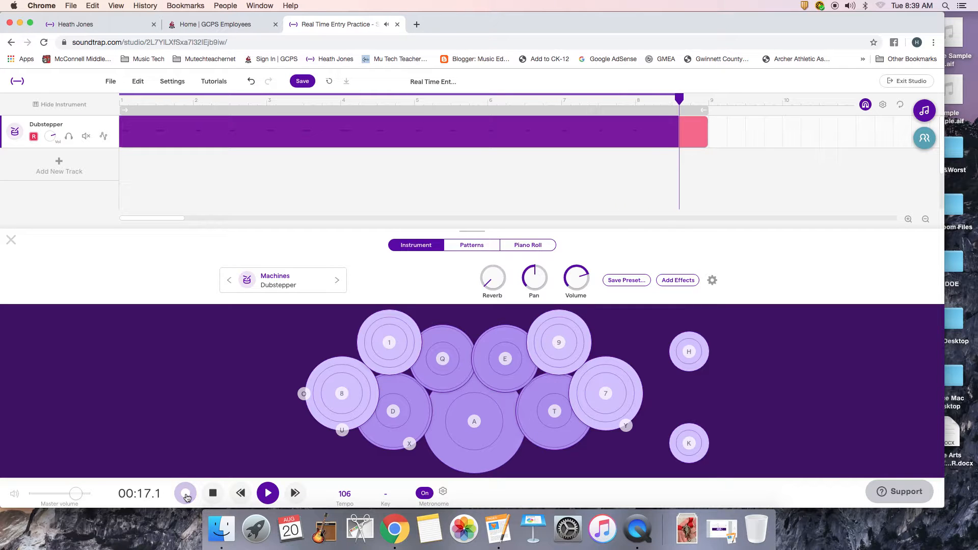
key(d)
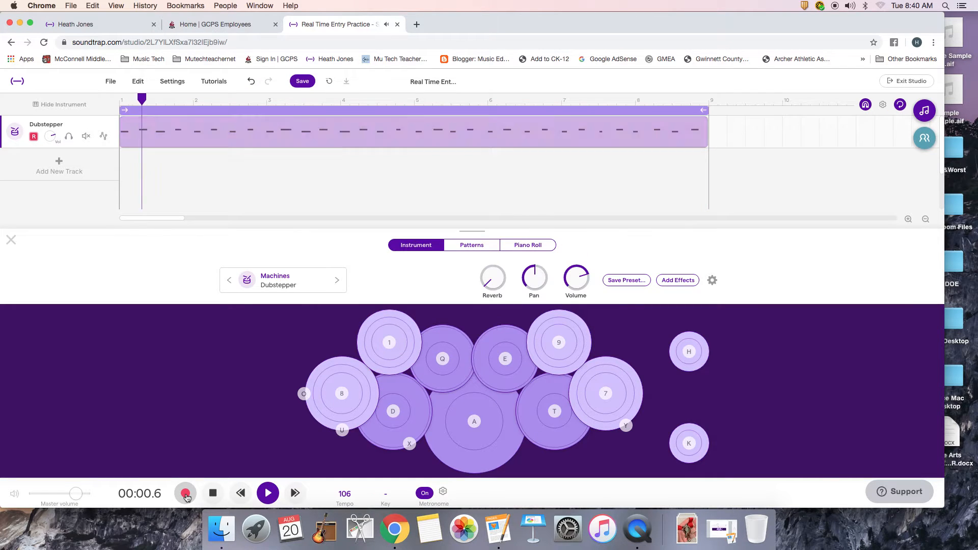
click(185, 494)
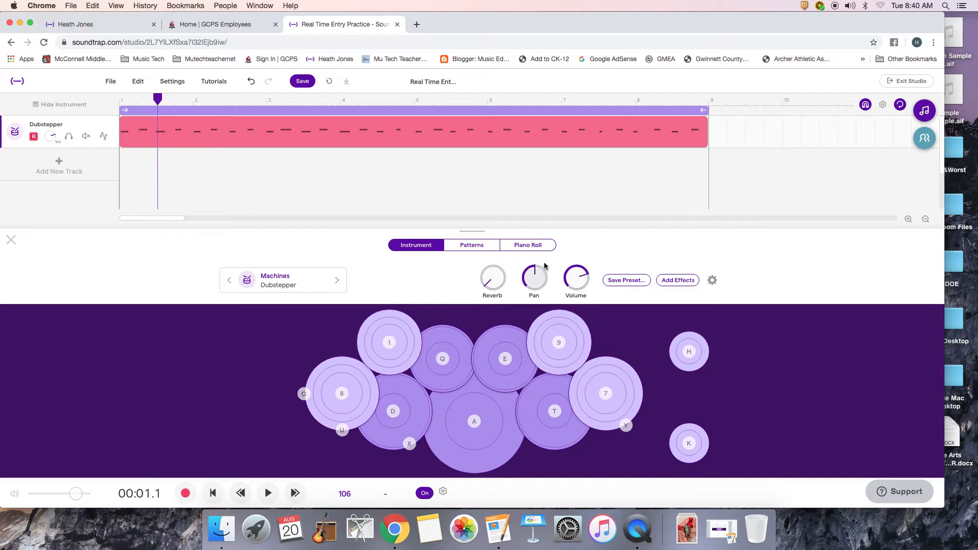
In the Piano Roll, align the C1 notes on beat three of bar 3 and beat one of bars 4, 5 and 8 with the grid
click(531, 248)
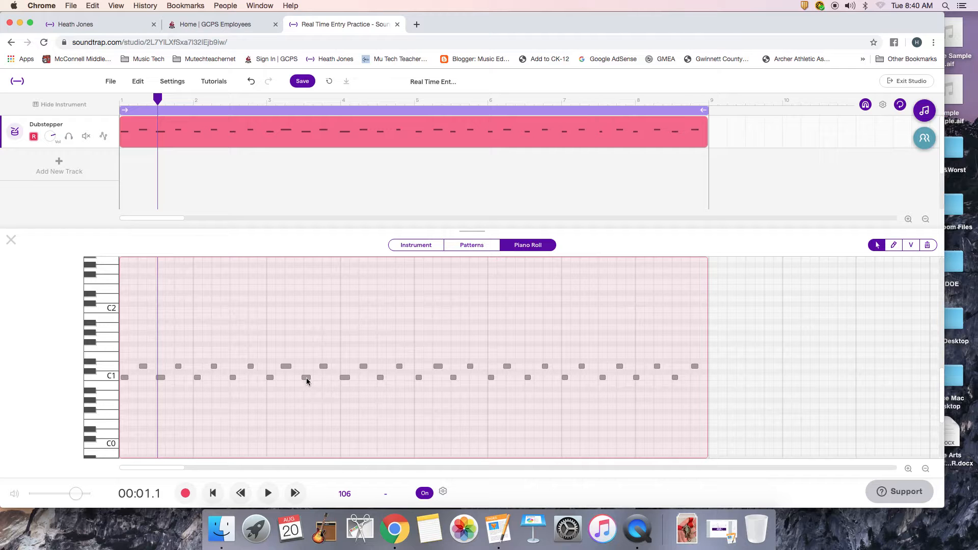
drag(307, 381, 342, 378)
click(346, 378)
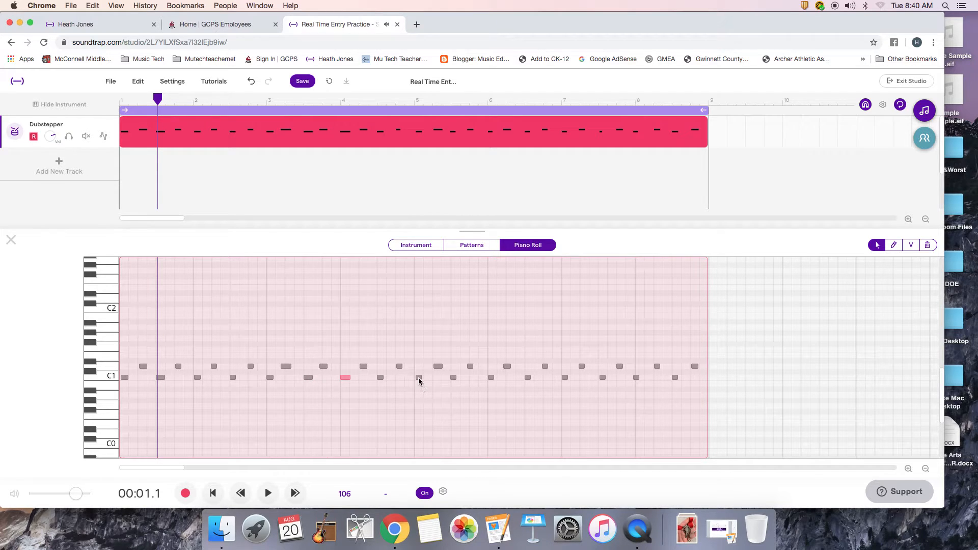
click(417, 378)
click(638, 378)
Align the D1 notes on beat two of bar 7 and beats two and four of bars 6 and 5 with the grid
click(584, 367)
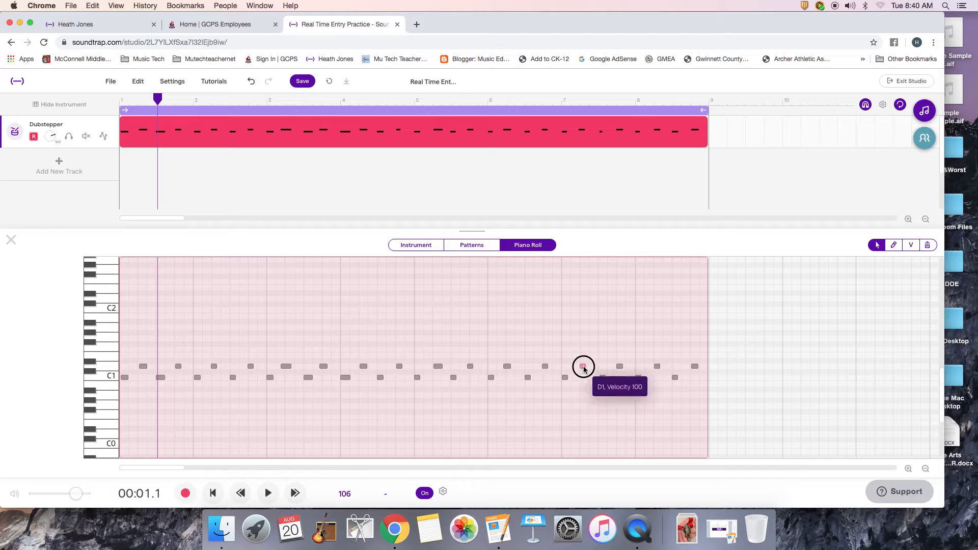
click(544, 367)
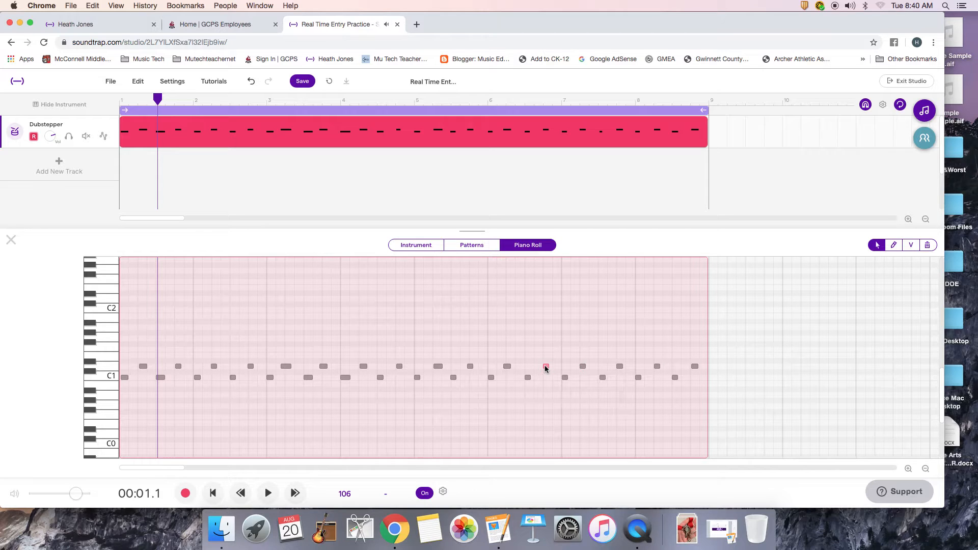
click(510, 367)
click(471, 367)
click(438, 366)
Align the D1 notes on beats two and four of bar 3 and beat two of bar 1 with the grid, and play back the part
click(287, 367)
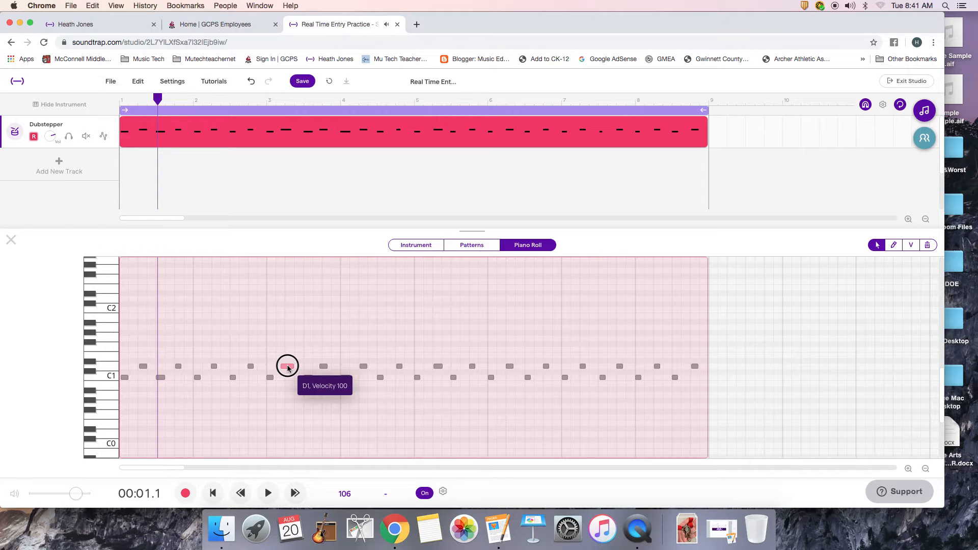
click(287, 367)
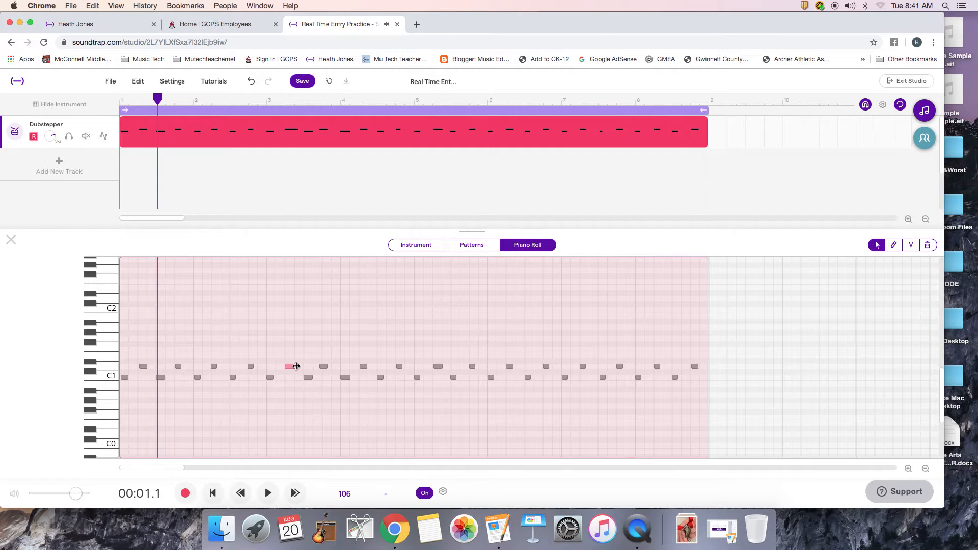
click(289, 366)
click(323, 368)
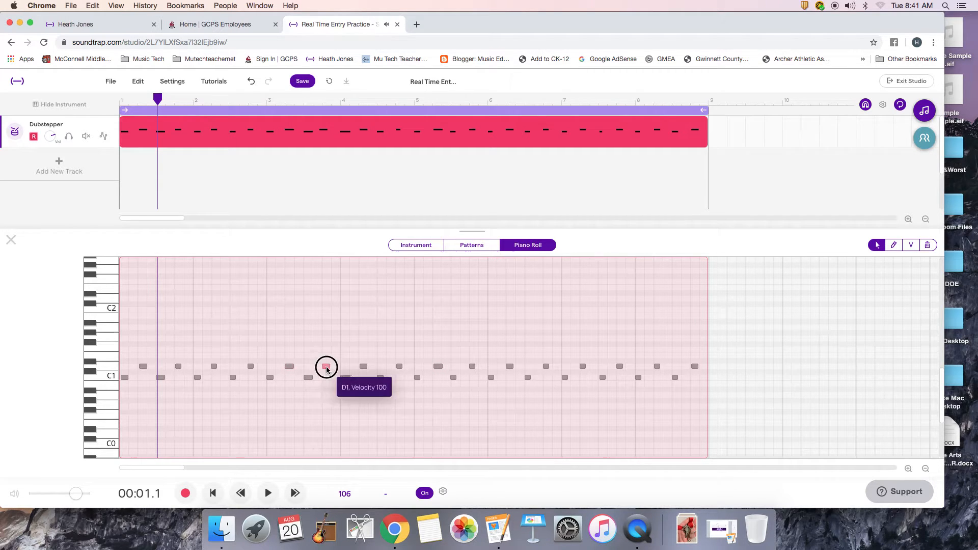
click(143, 366)
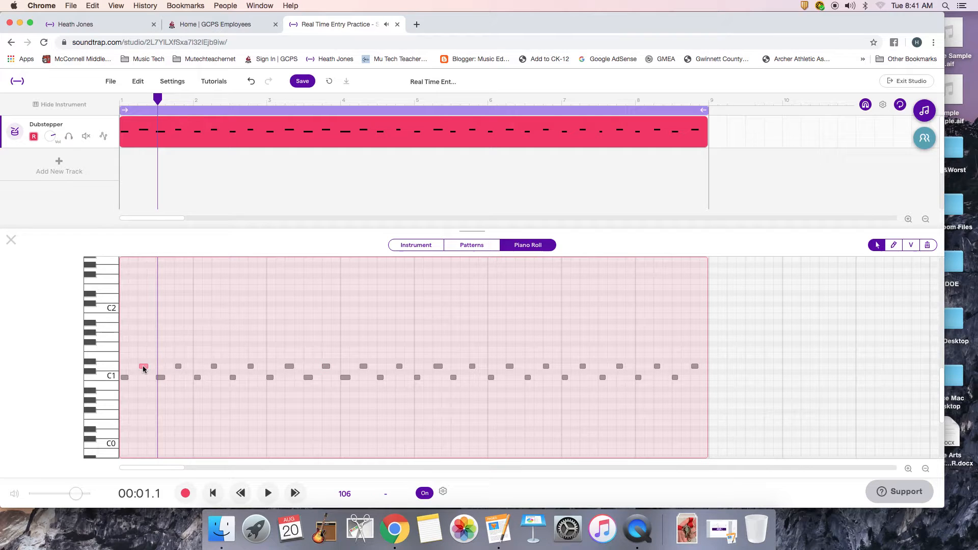
click(143, 367)
key(space)
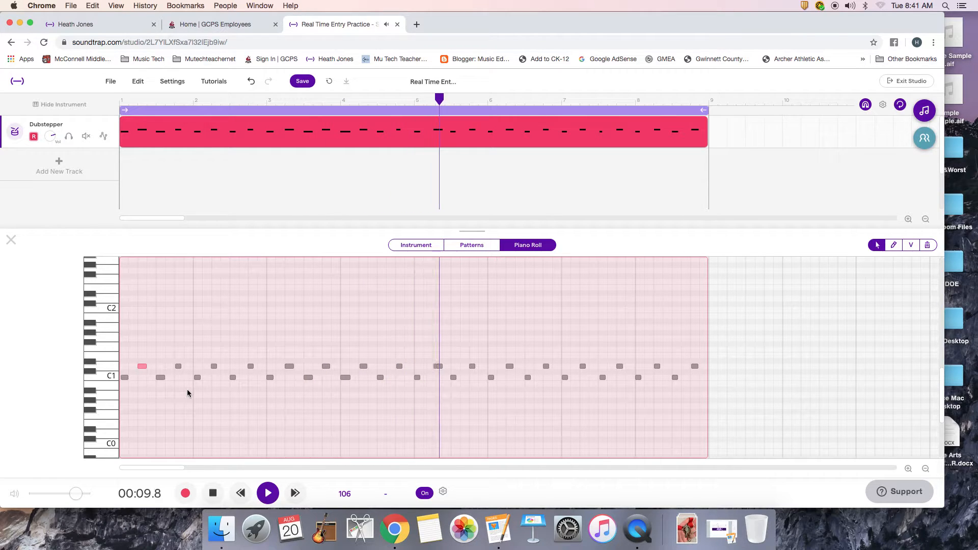
key(space)
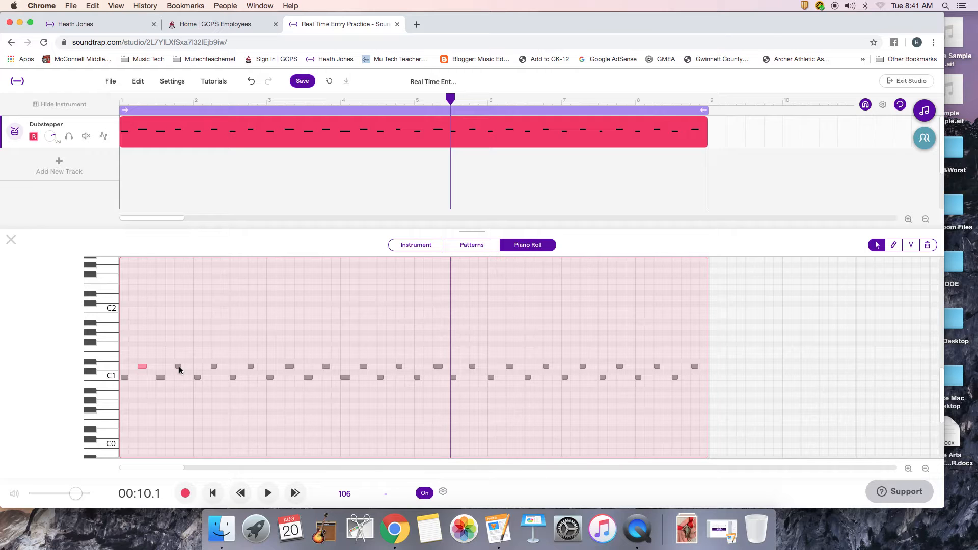
Lengthen the bar 2 notes: D1 on beats two and four and C1 on beat three
click(214, 368)
click(214, 367)
click(252, 367)
click(234, 377)
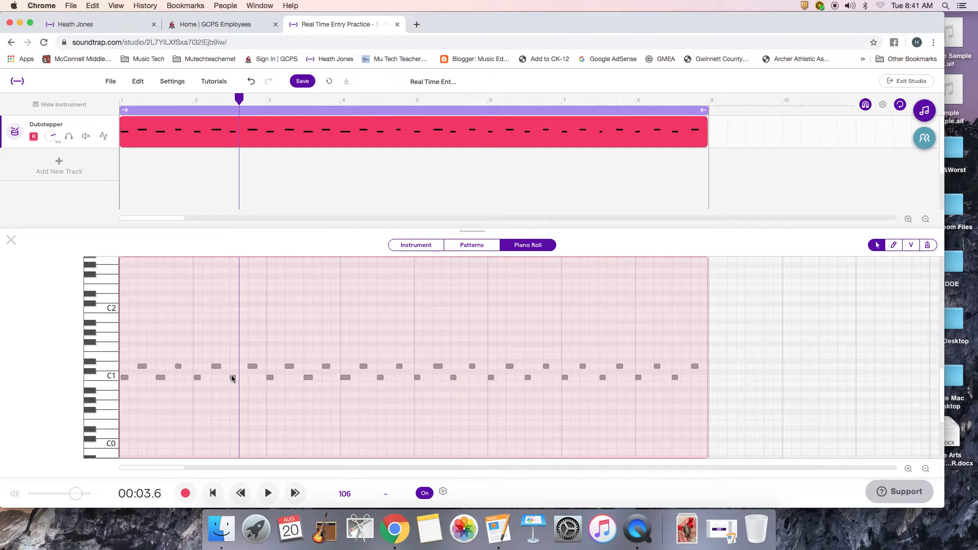
Lengthen C1 on beat one of bar 3, the bar 4 notes on beats three and four, and bar 5's on beats one, three and four
click(271, 377)
click(381, 377)
click(400, 367)
click(418, 377)
click(458, 378)
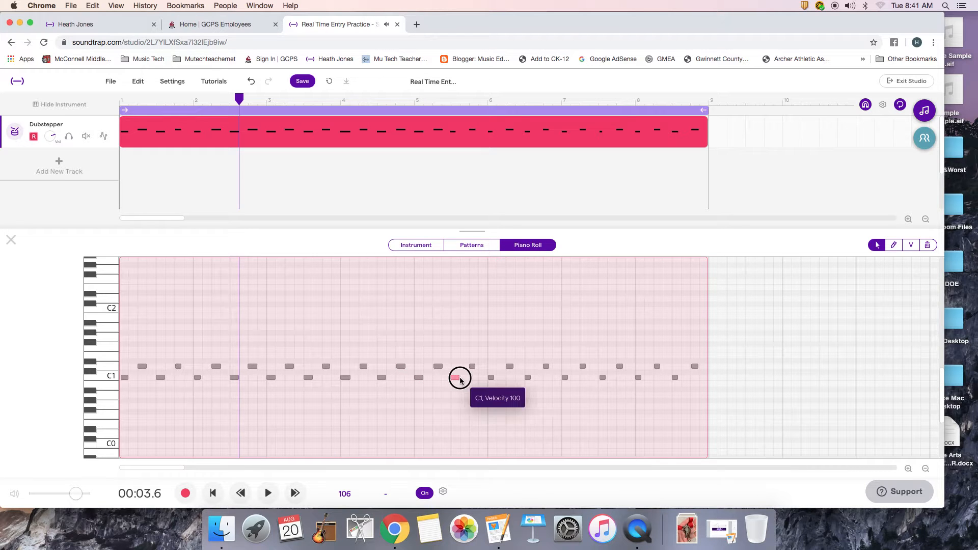
click(474, 366)
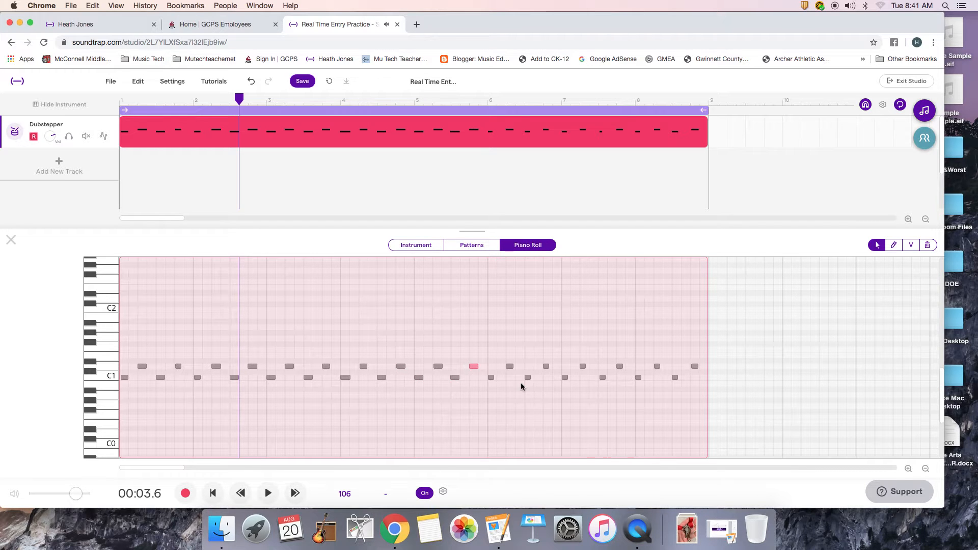
Lengthen the bar 6 notes on beats one, three and four and the bar 7 notes on beats one, two and four
click(492, 377)
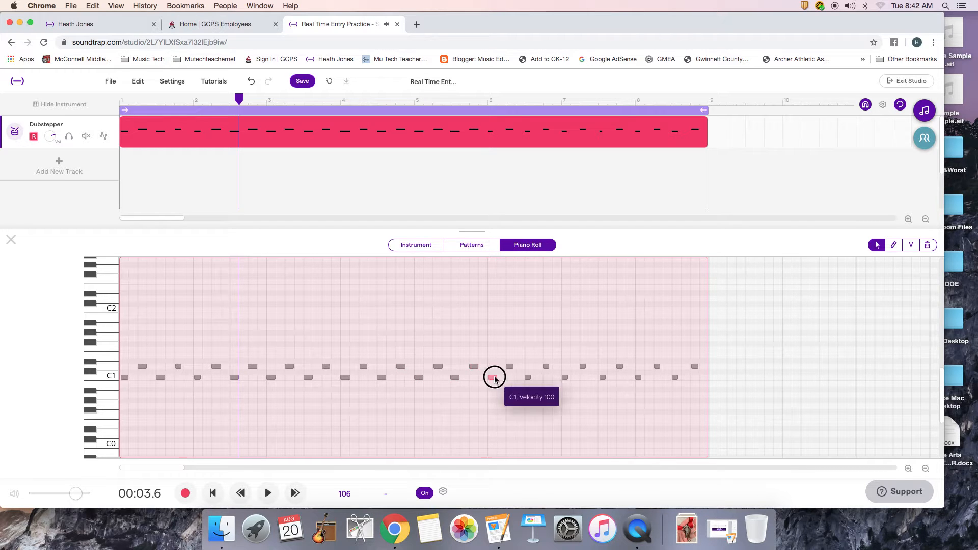
click(527, 377)
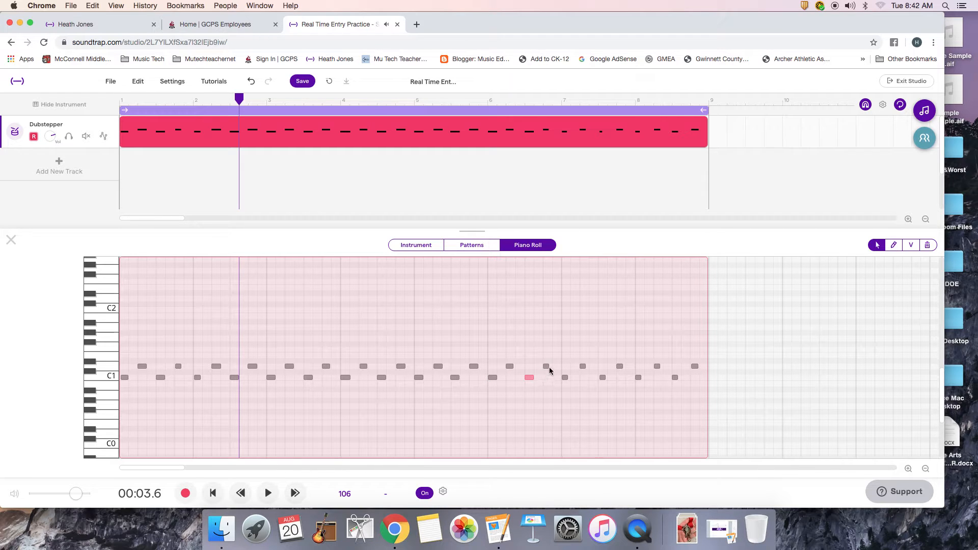
click(547, 366)
click(566, 377)
click(585, 366)
click(603, 377)
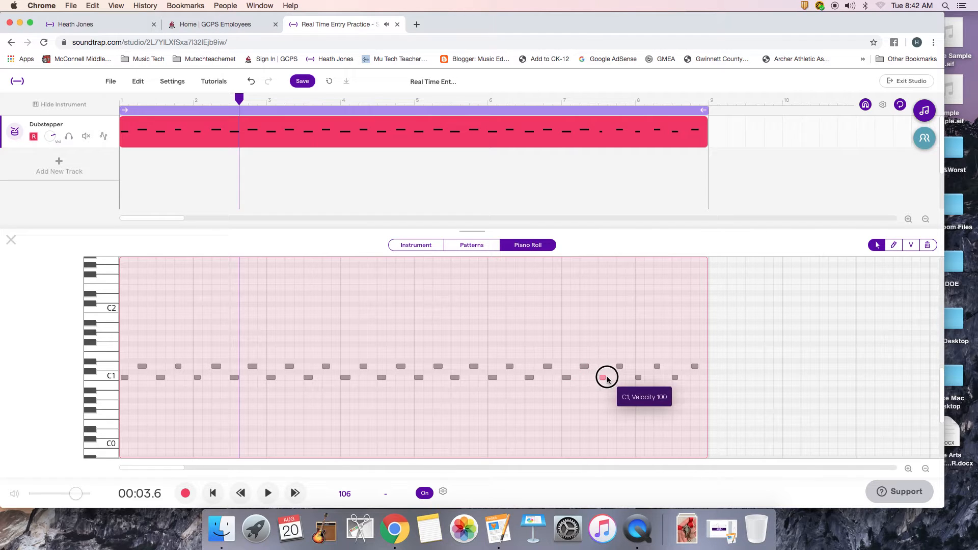
click(621, 366)
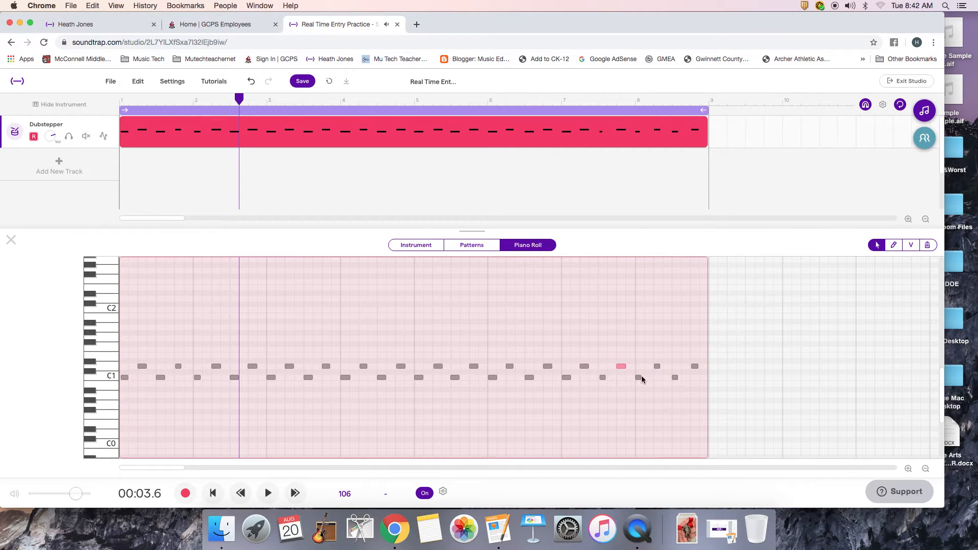
Lengthen all four C1 and D1 notes in bar 8, and play back the part
click(639, 377)
click(658, 366)
click(677, 377)
click(696, 366)
key(space)
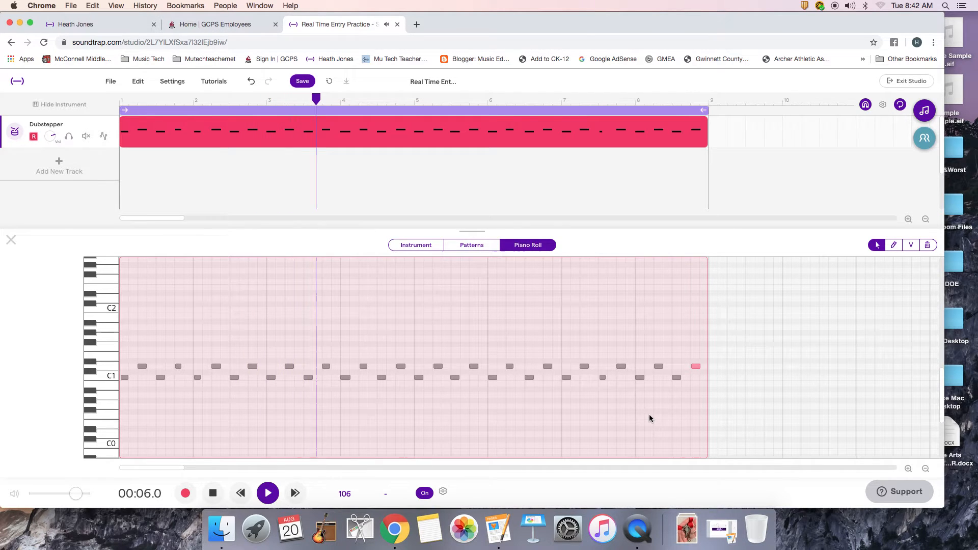
key(space)
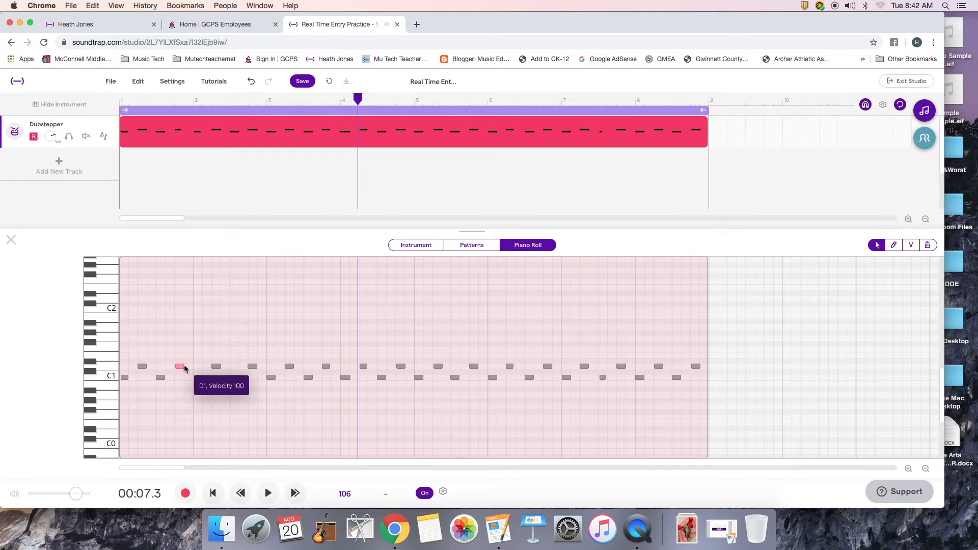
Lengthen D1 on beat four of bar 1 and C1 on beat one of bar 2, and adjust the first C1 note of bar 1
click(199, 377)
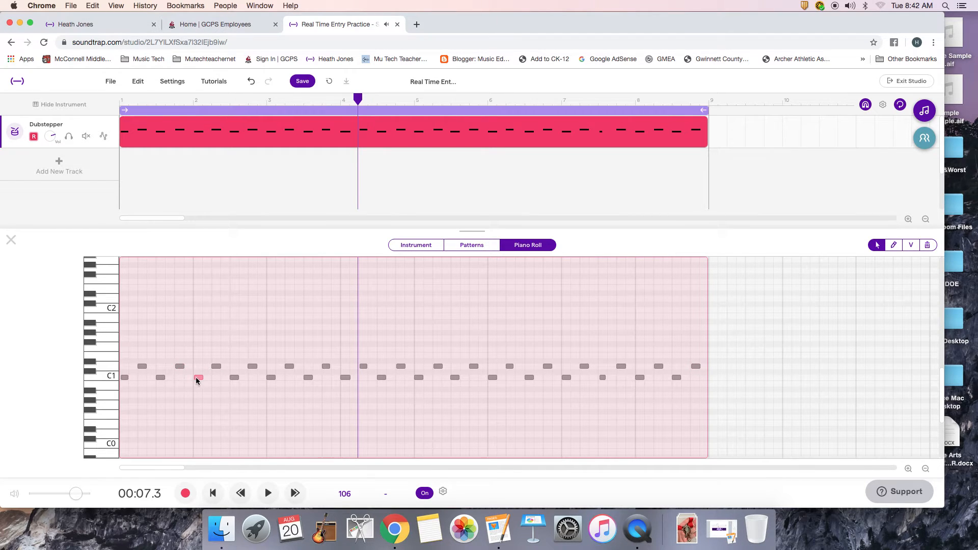
click(124, 378)
drag(125, 379, 122, 378)
Mute the first Dubstepper track, add a new Drum & beats track, and show its playable drum pads
click(87, 136)
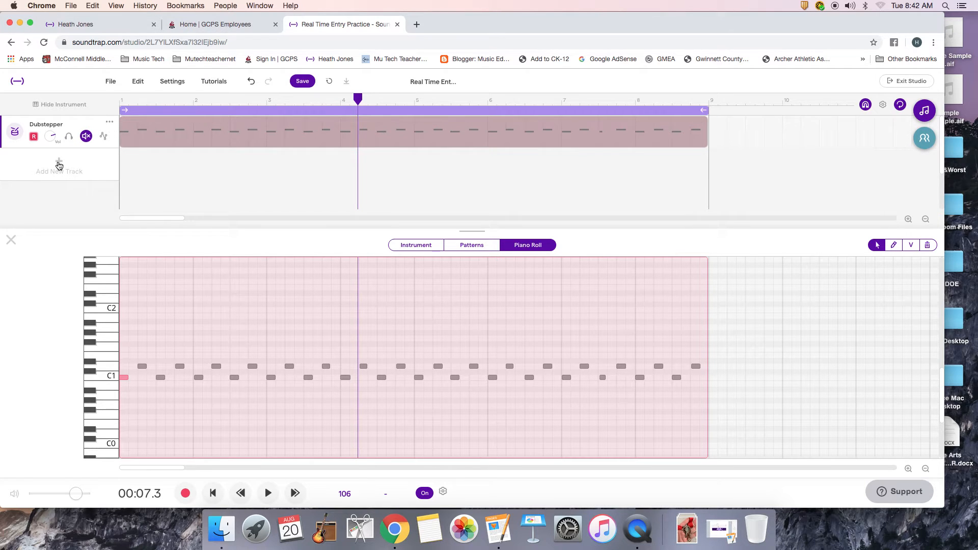
click(59, 165)
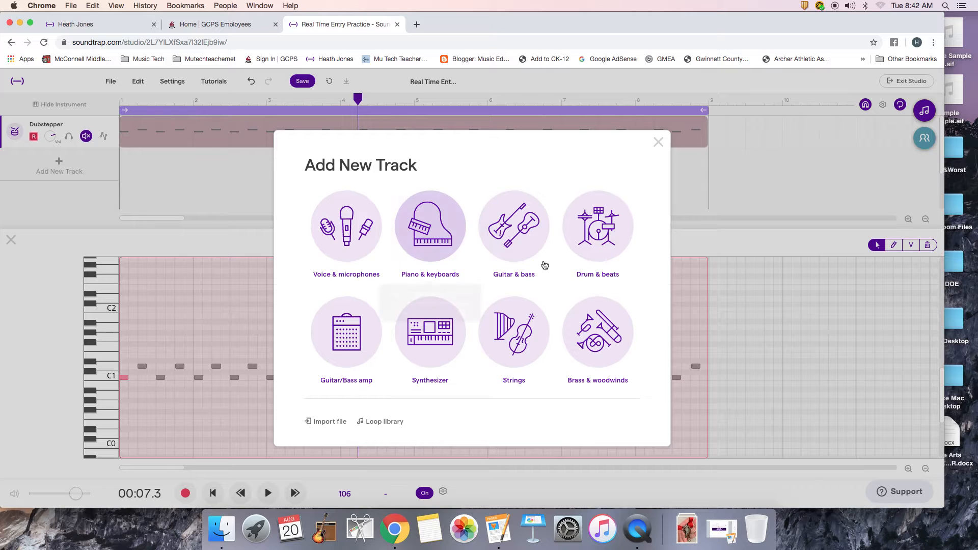
click(598, 243)
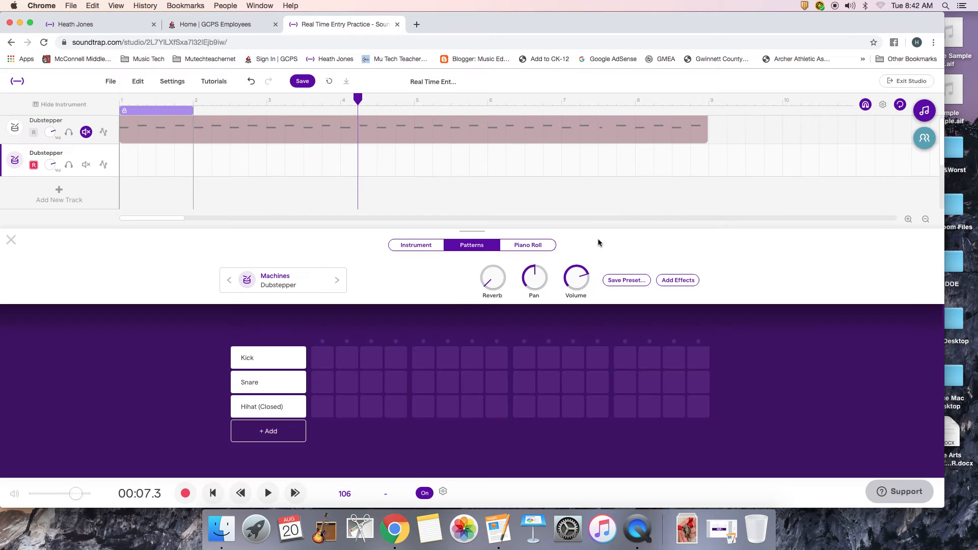
click(416, 246)
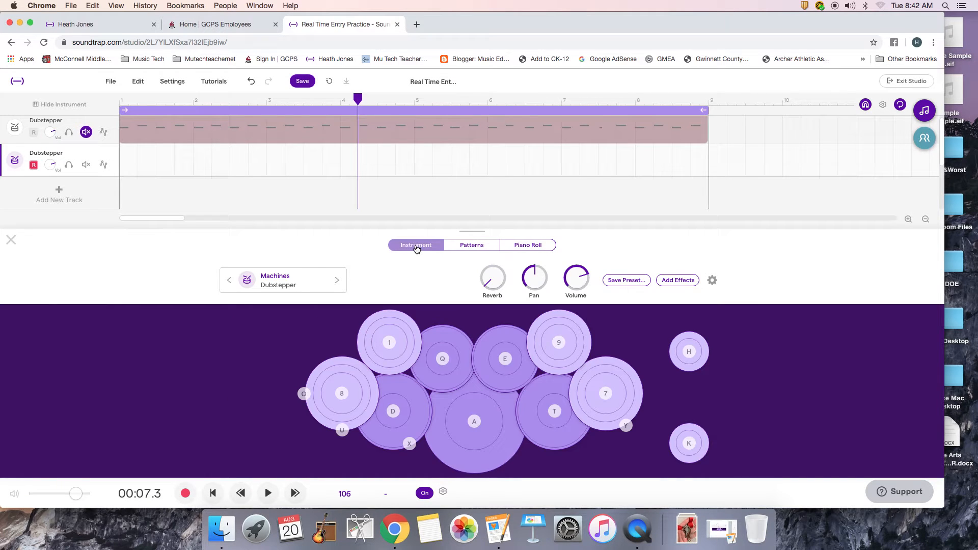
Record an eight-bar beat from the song start on the new Dubstepper track, alternating the A and D pads, and stop playback
key(Left)
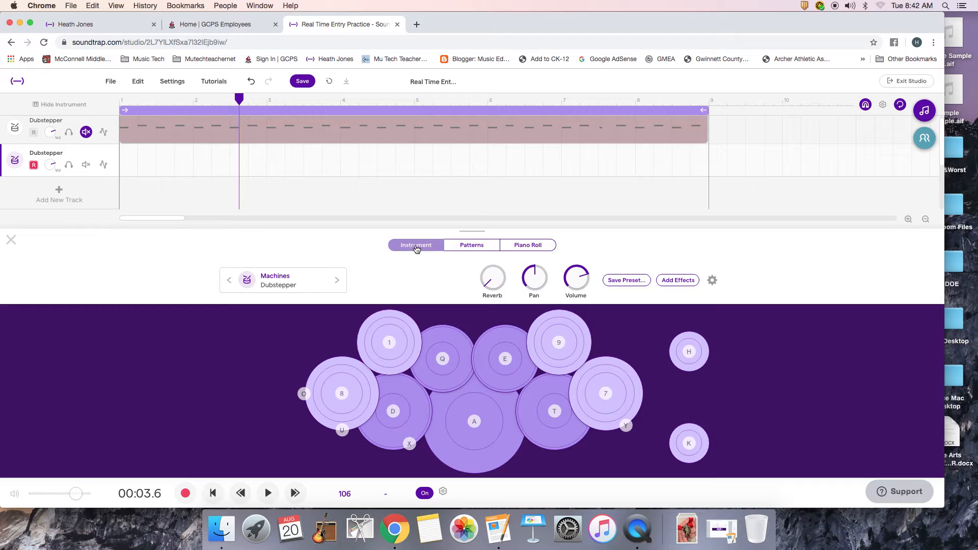
key(Return)
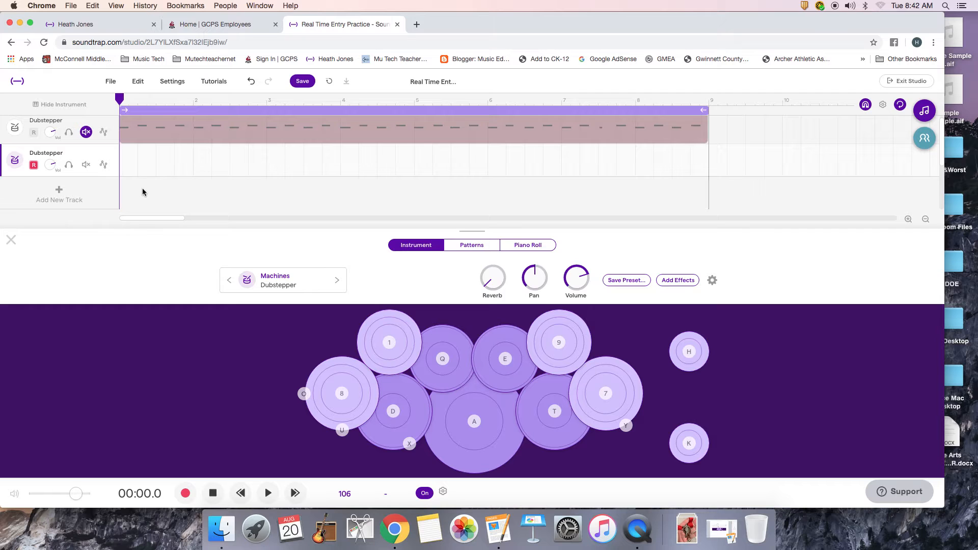
key(space)
click(186, 494)
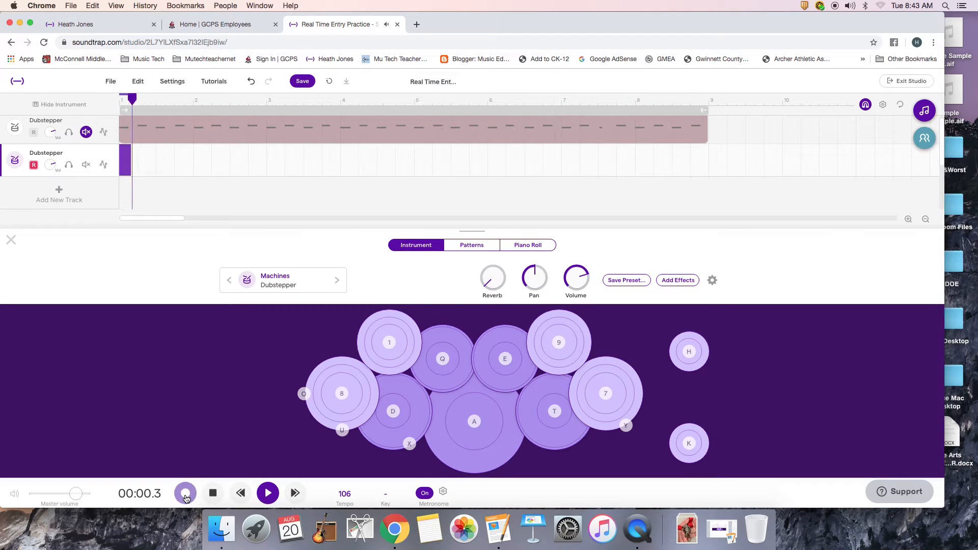
key(d)
key(a)
key(a)
key(a)
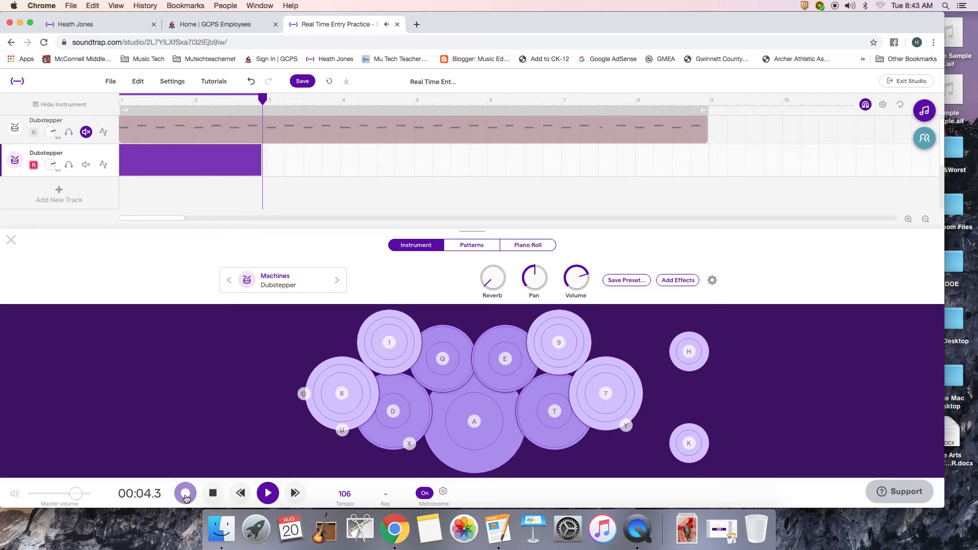
key(a)
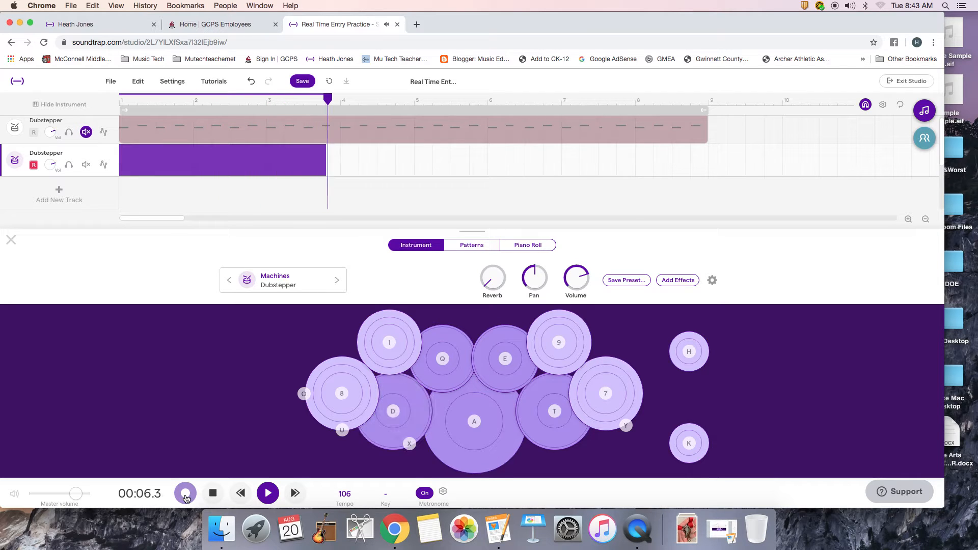
key(d)
key(a)
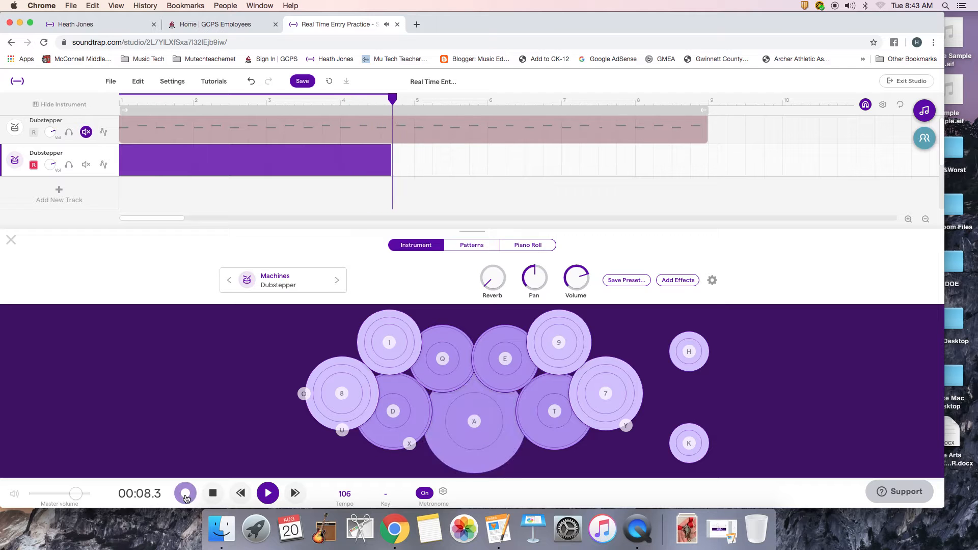
key(d)
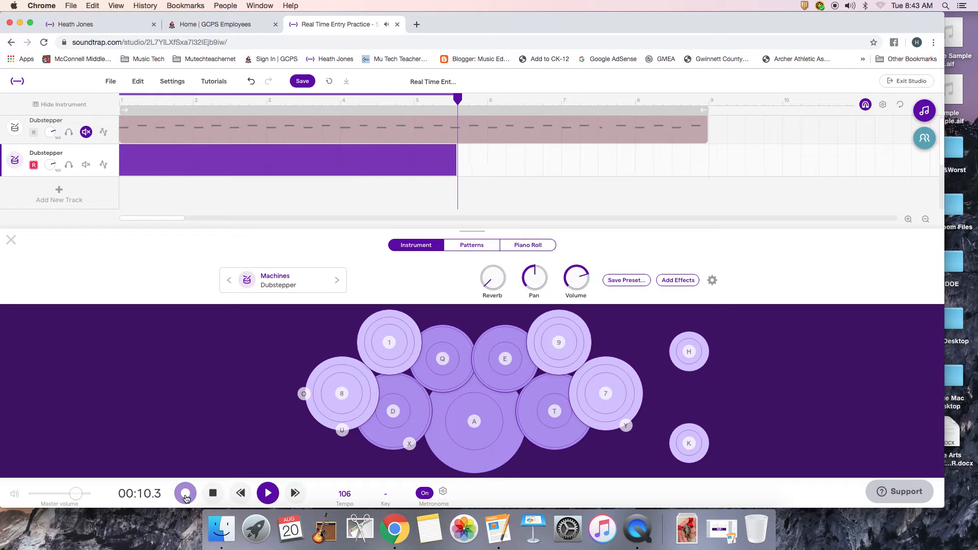
key(a)
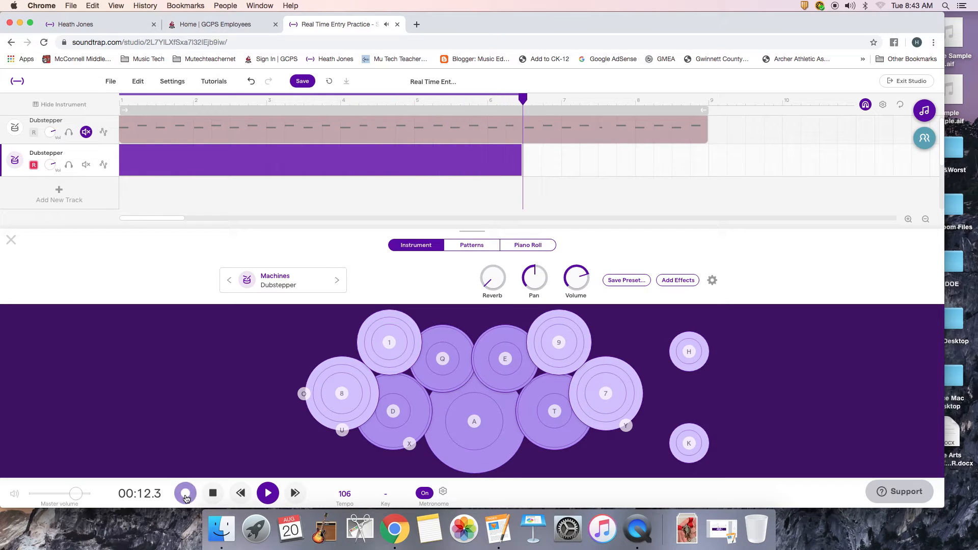
key(d)
key(a)
key(d)
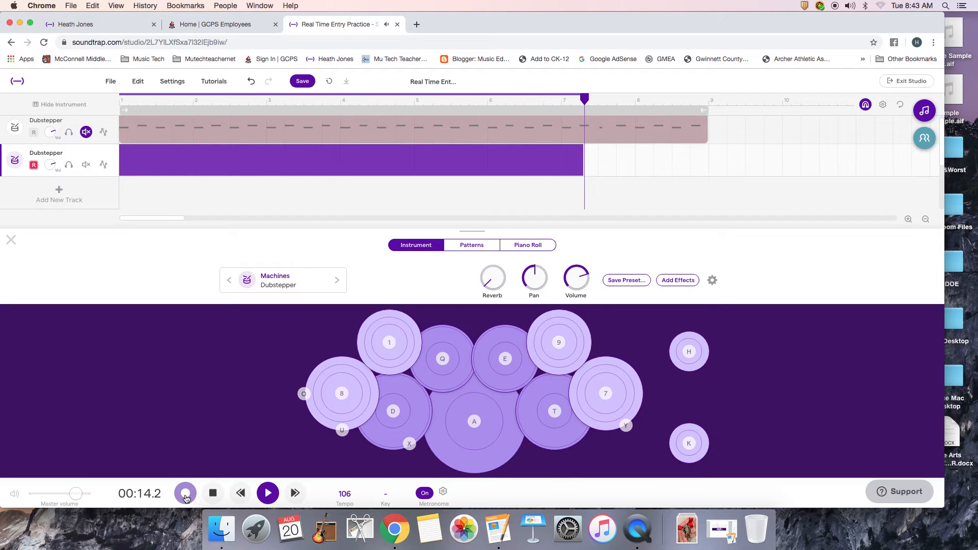
key(d)
key(a)
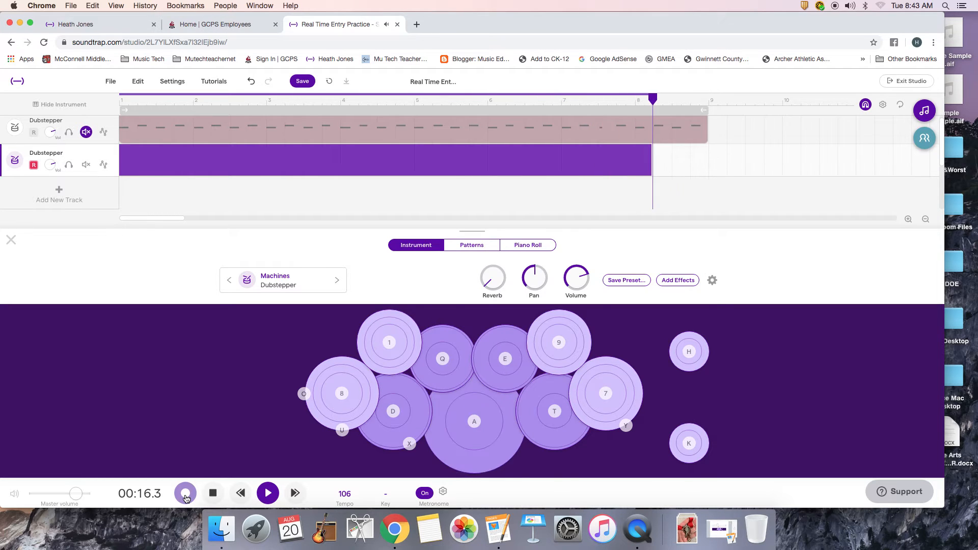
key(d)
click(185, 499)
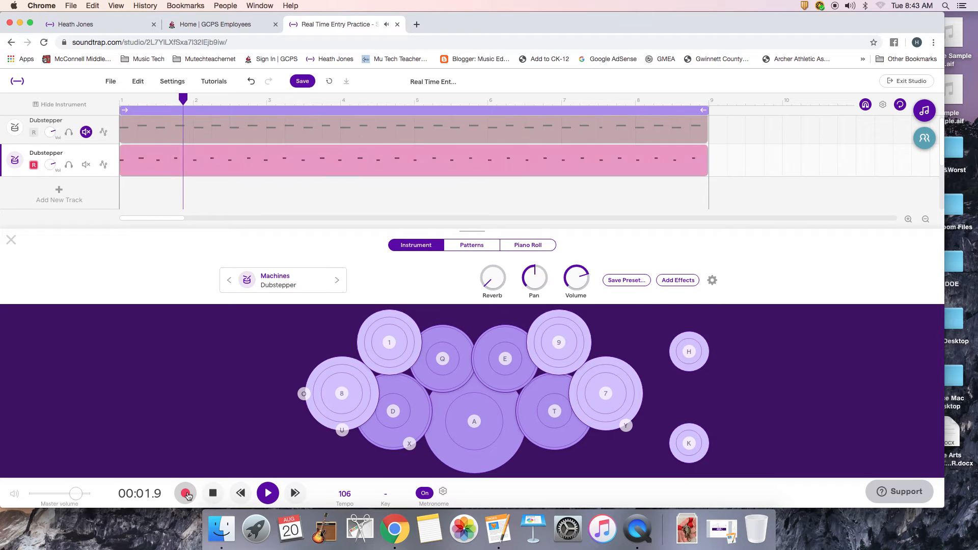
click(213, 493)
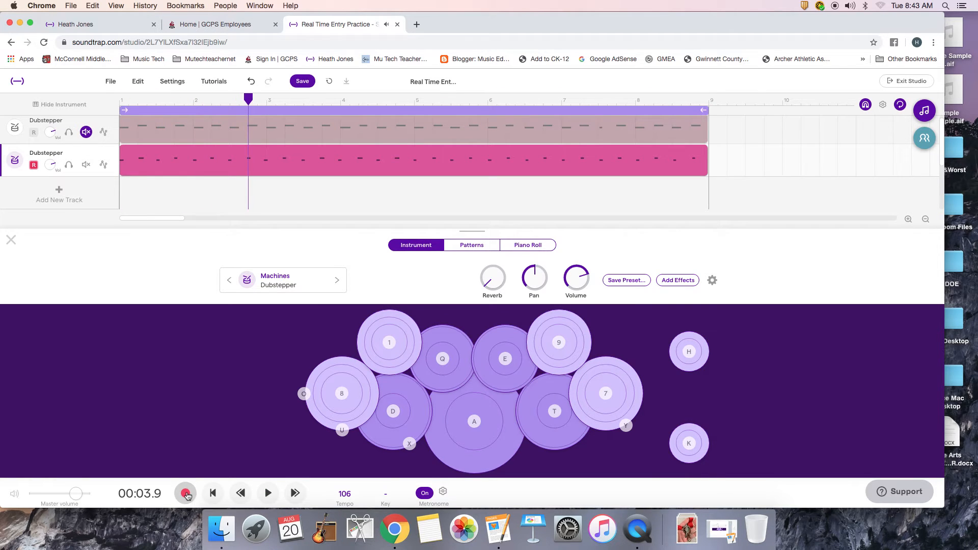
In the new track's Piano Roll, align D1 on beats two and four of bar 1 and C1 on beat one of bar 2
click(534, 245)
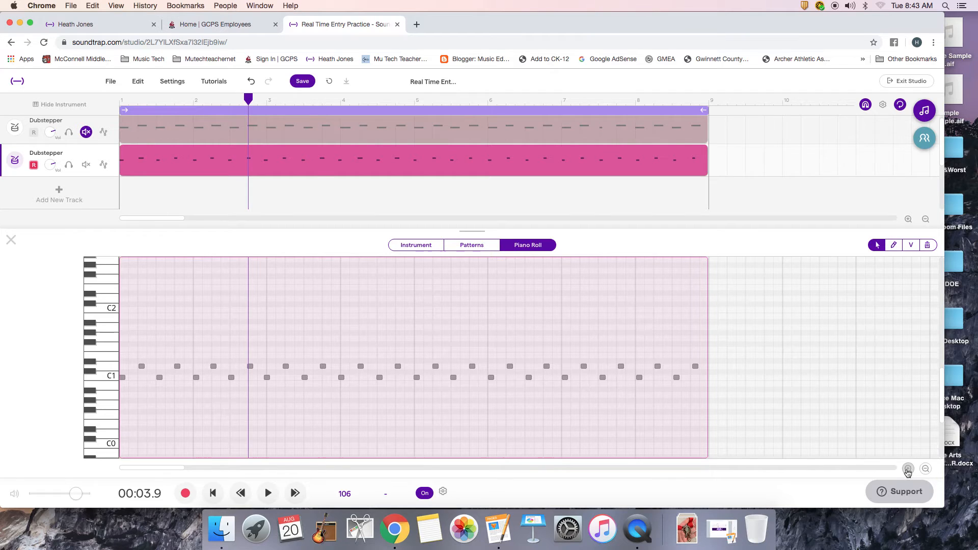
click(907, 470)
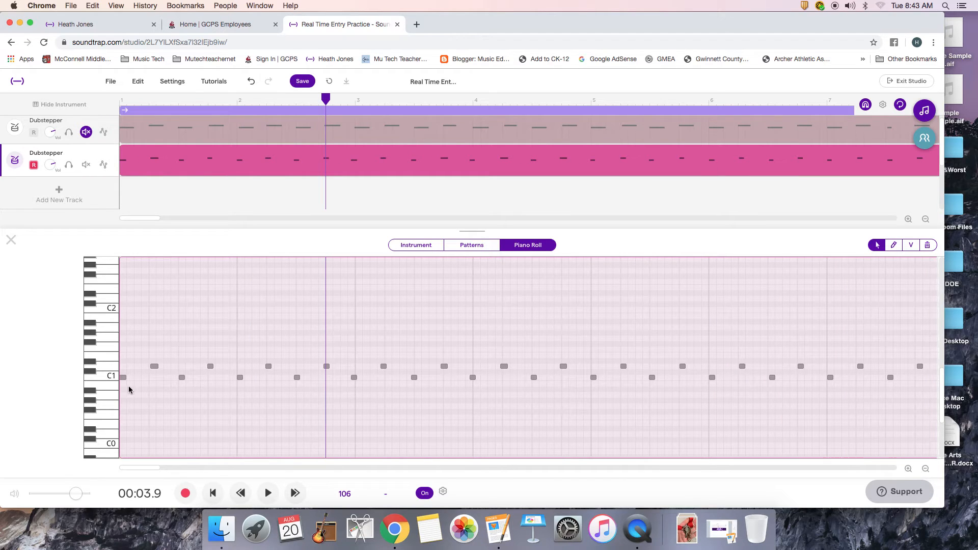
click(154, 367)
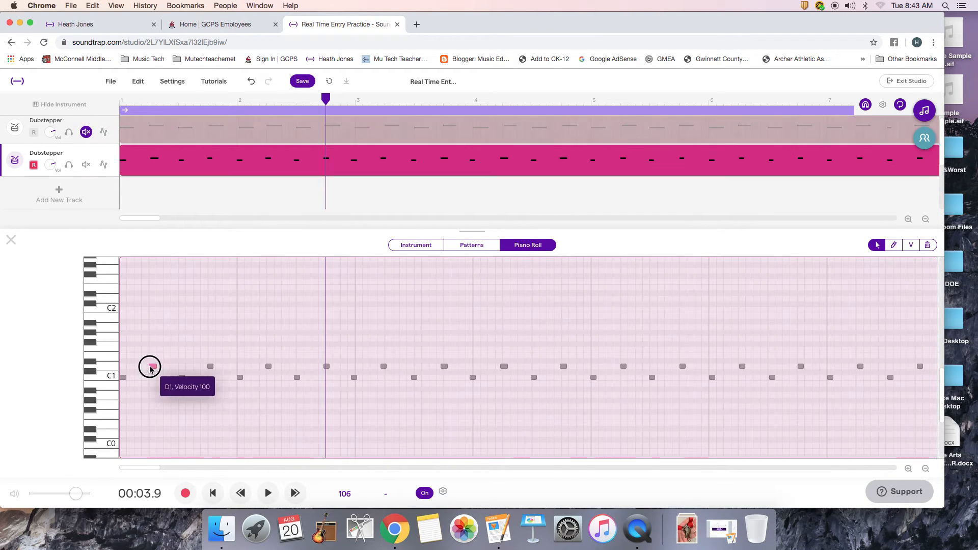
click(210, 367)
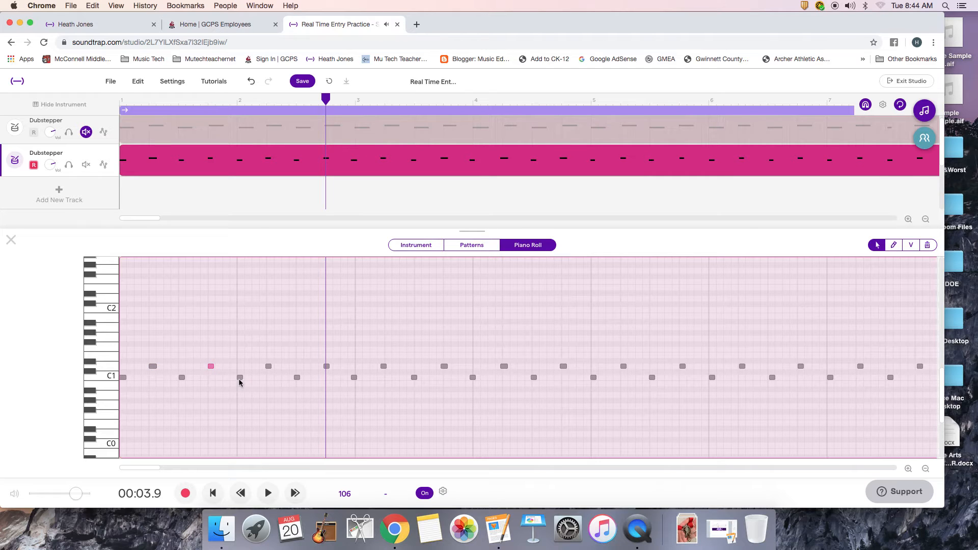
click(240, 378)
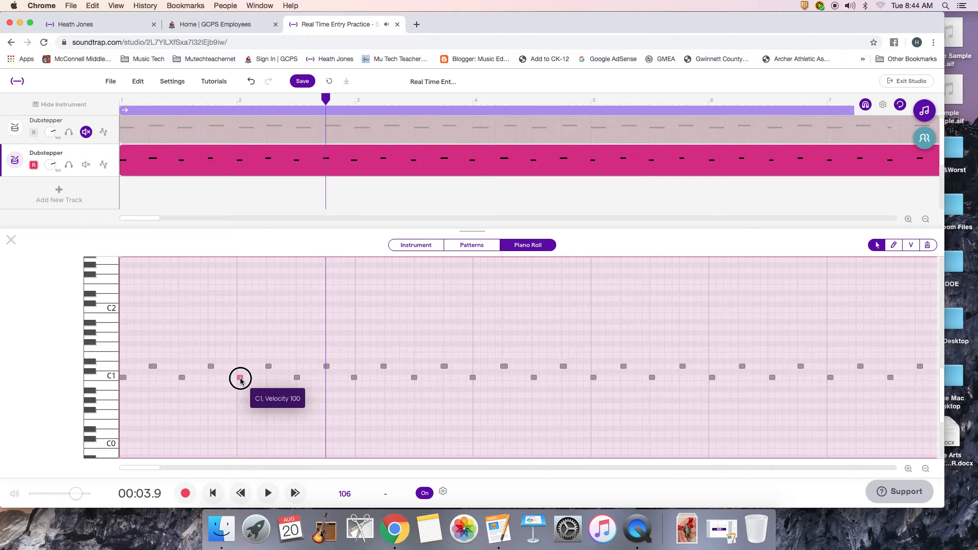
Align the bar 2 notes with the grid: D1 on beats two and four and C1 on beat three
click(269, 367)
click(269, 366)
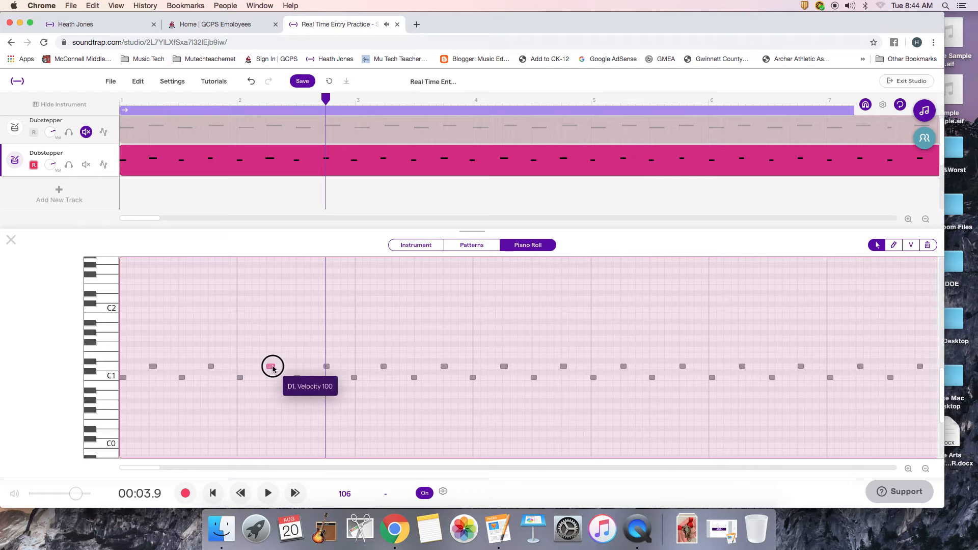
click(296, 378)
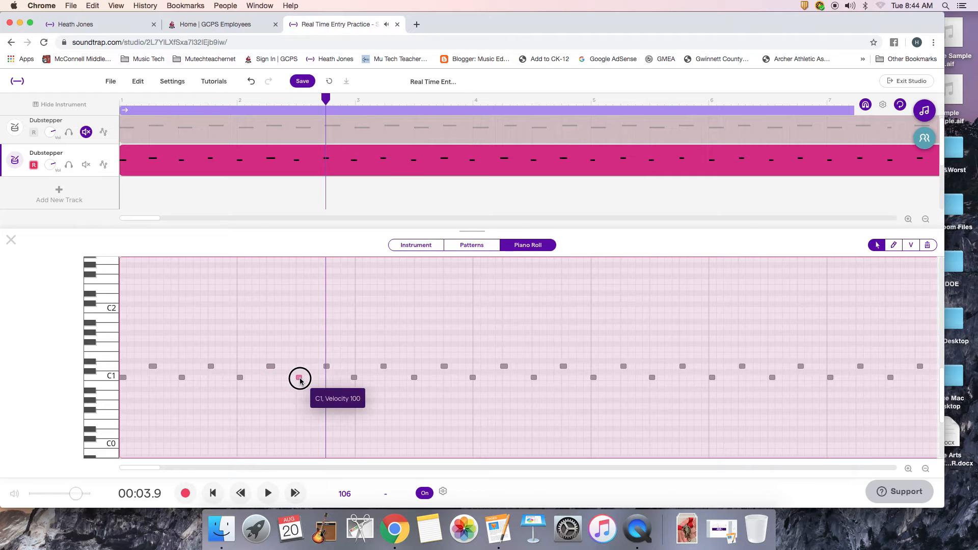
click(327, 366)
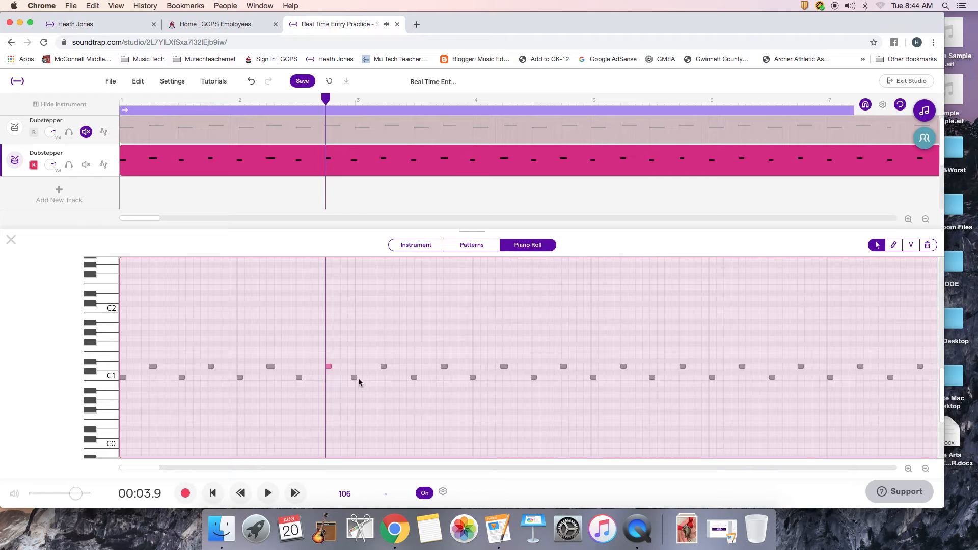
Align the C1 and D1 notes in bars 3 and 4 with the beat grid
drag(354, 378, 479, 377)
click(477, 380)
click(504, 367)
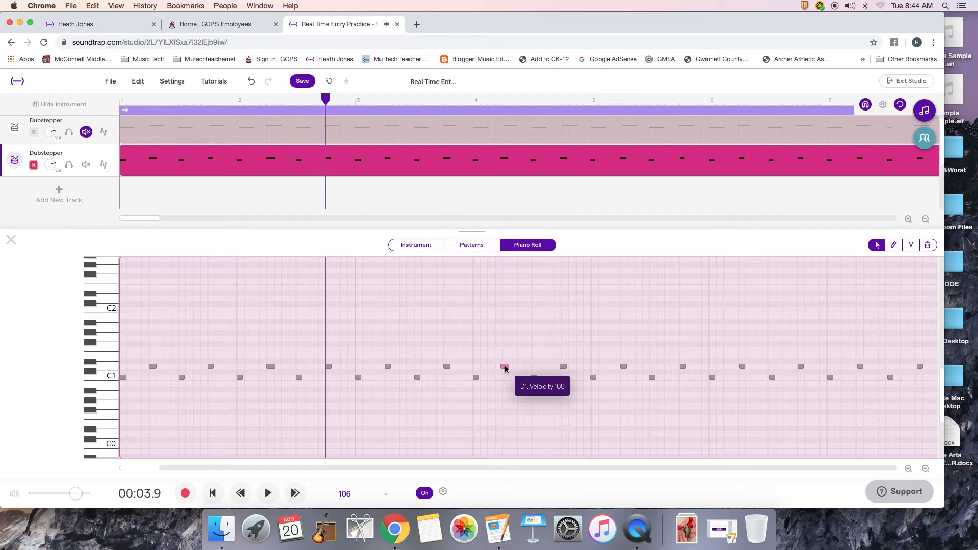
drag(506, 368, 508, 366)
click(533, 379)
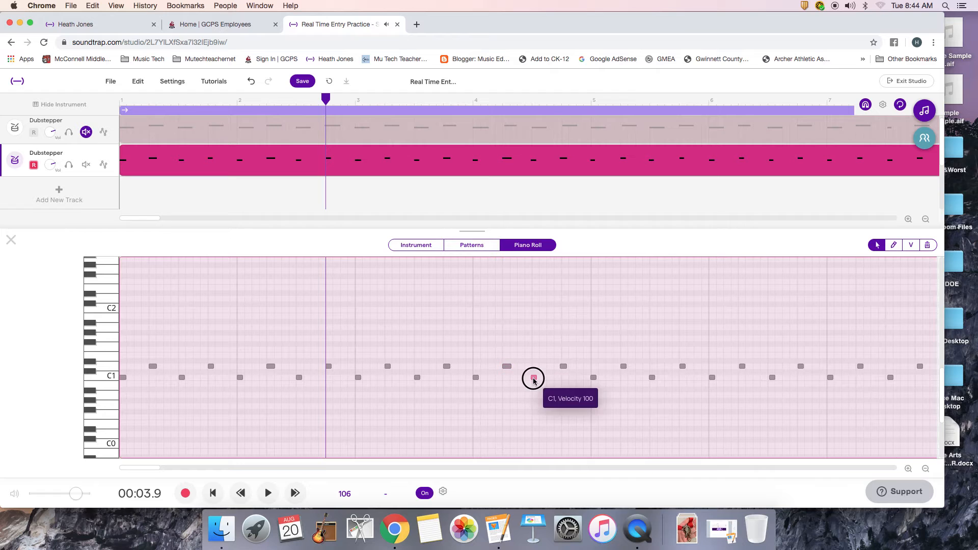
click(564, 369)
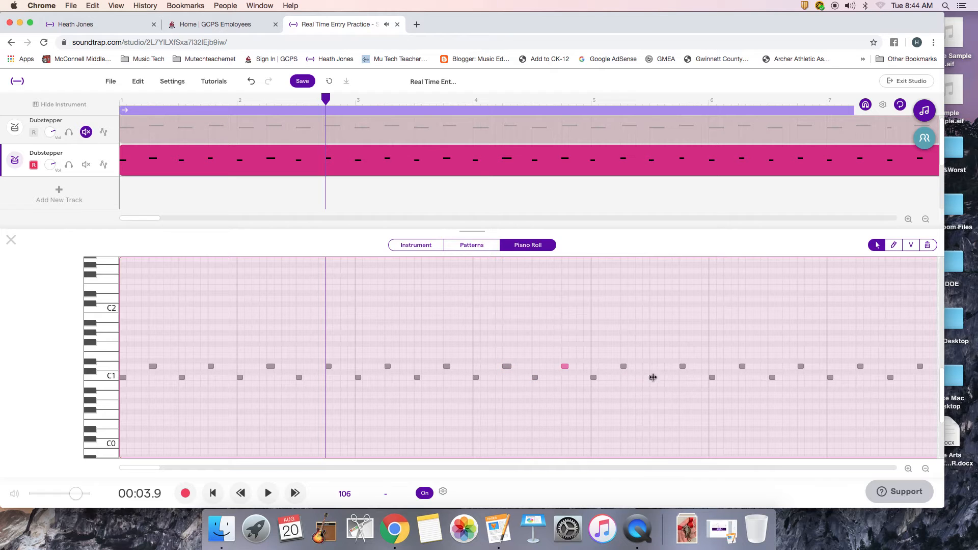
In bar 7, align the C1 note with beat three and the D1 note with beat two
scroll(760, 379, right, 5)
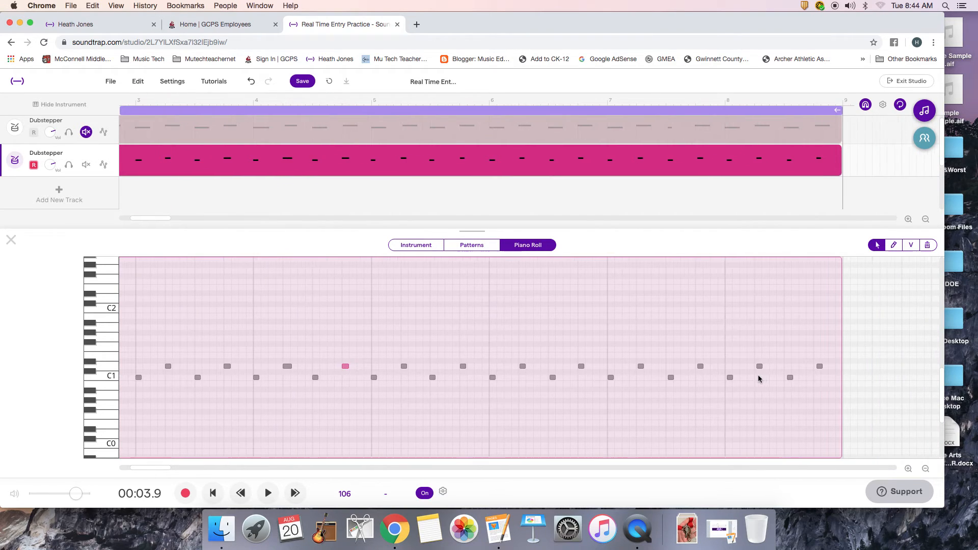
scroll(789, 382, left, 1)
drag(807, 378, 687, 377)
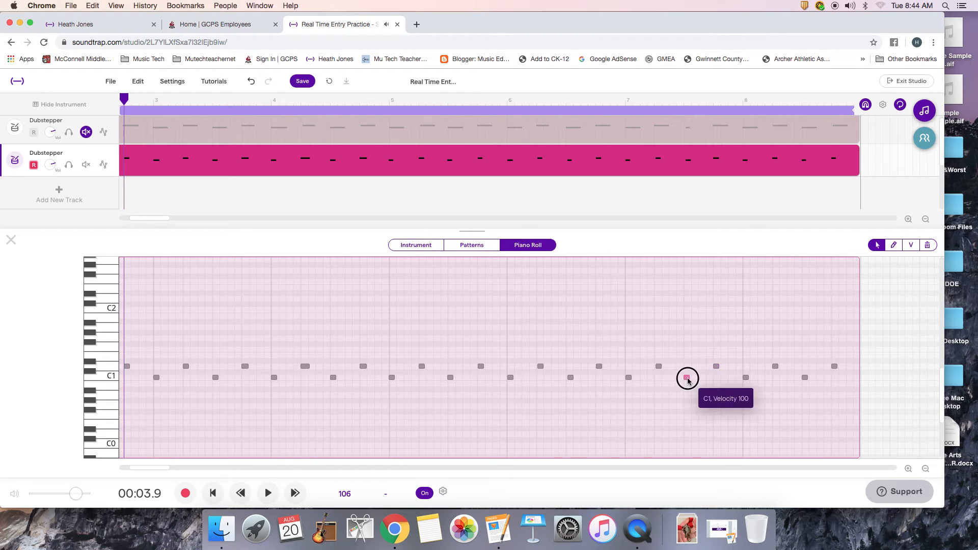
click(658, 366)
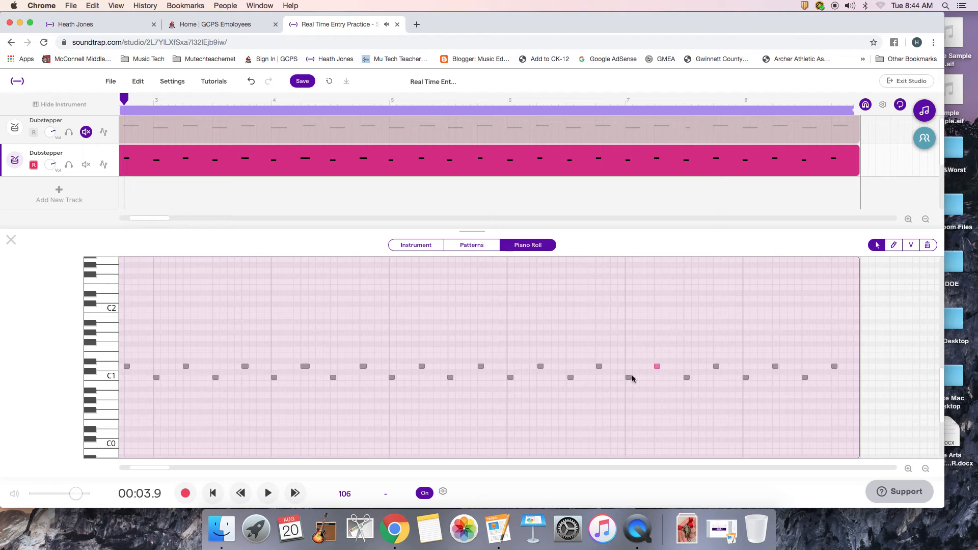
Play the beat from the song start into bar 5 and align the C1 note on beat one of bar 5
key(Return)
key(space)
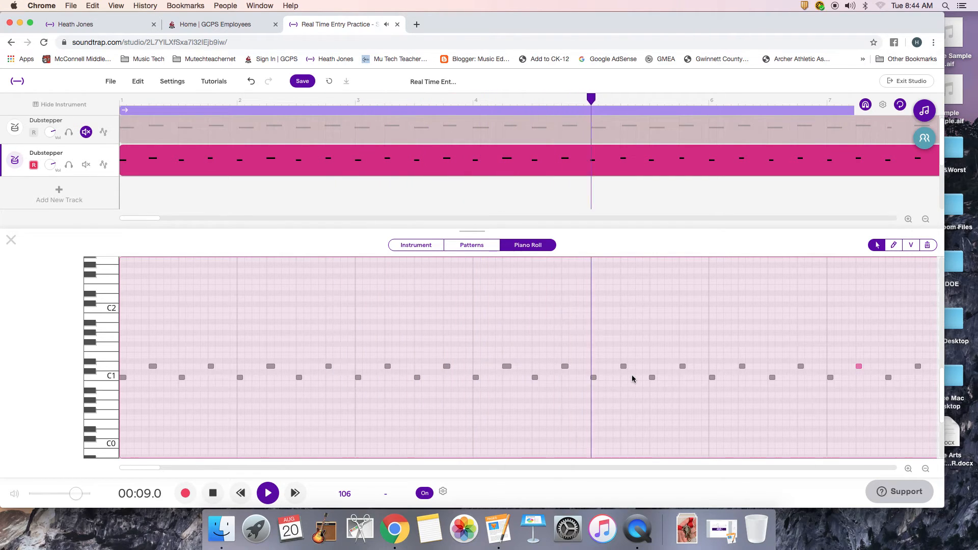
key(space)
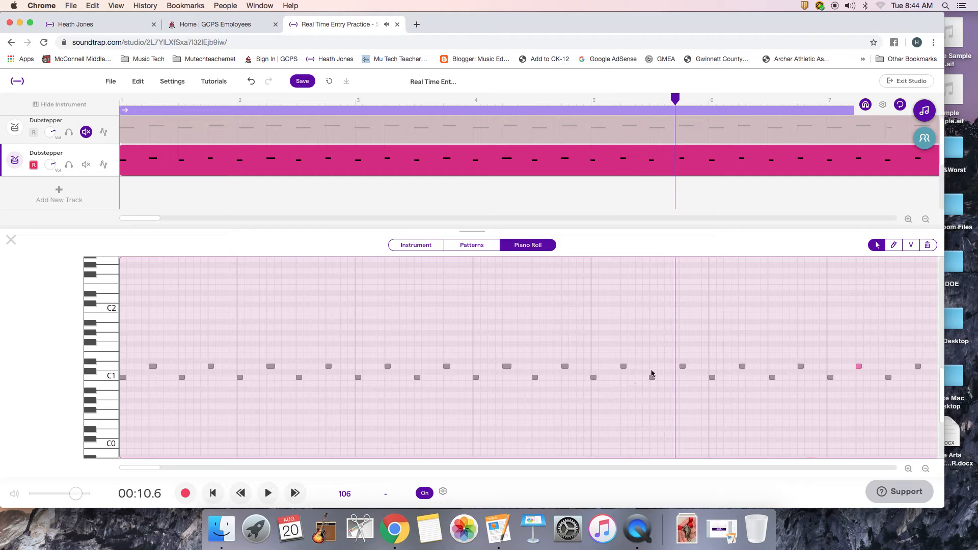
click(593, 378)
key(Return)
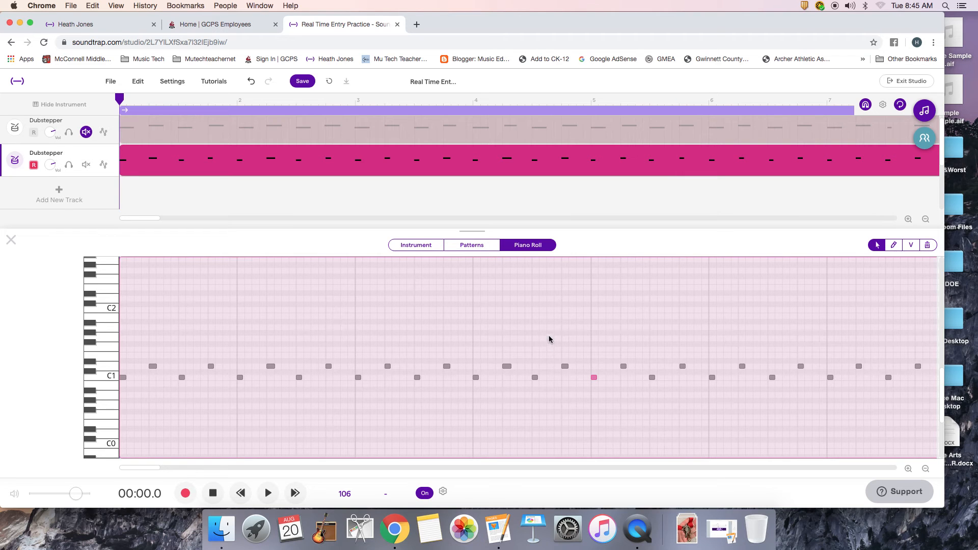
Show the track's drum pads and rehearse a repeated part on pad 8 along with playback of the eight-bar beat
click(926, 469)
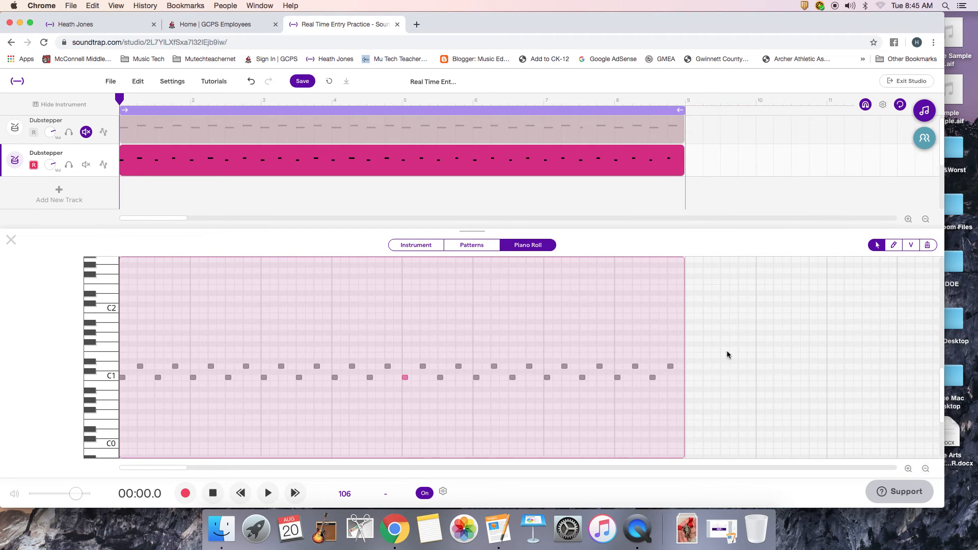
click(417, 247)
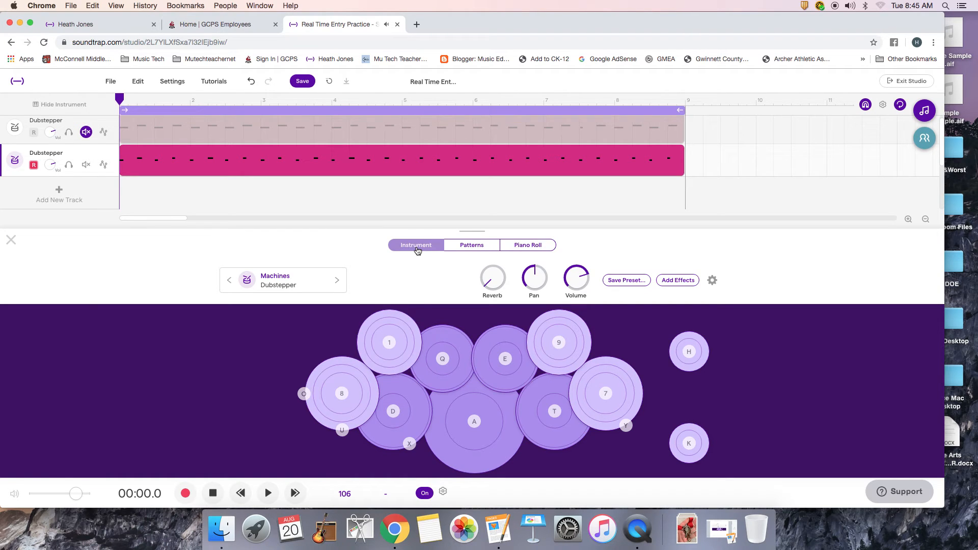
key(8)
key(space)
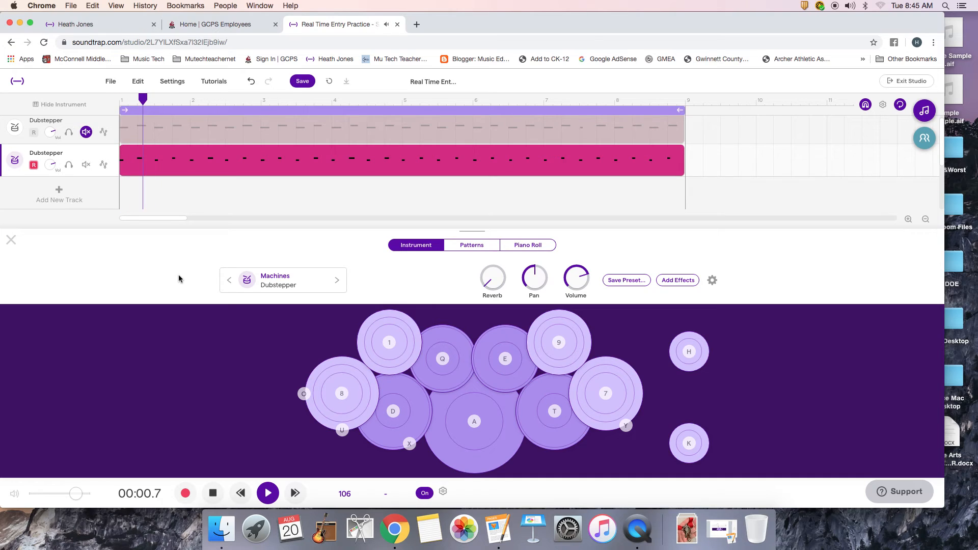
key(8)
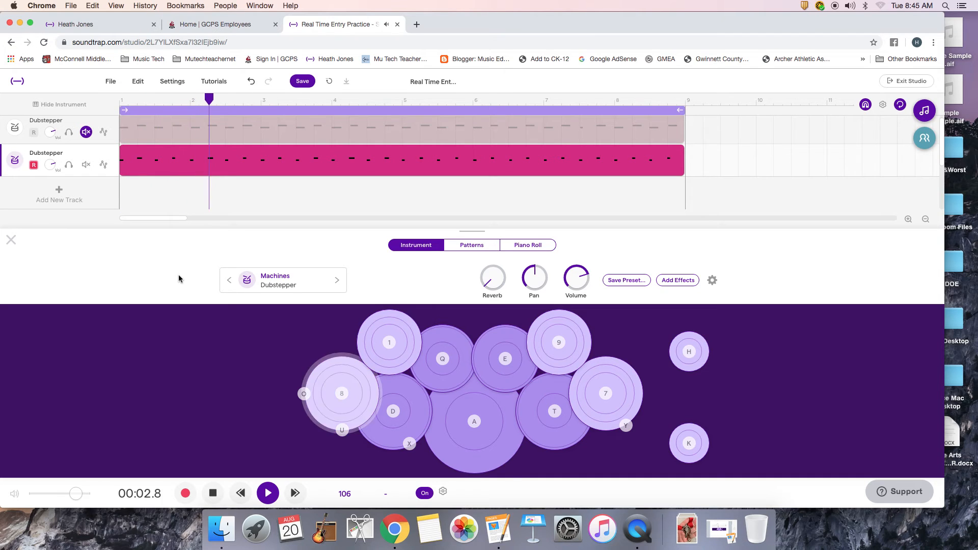
key(8)
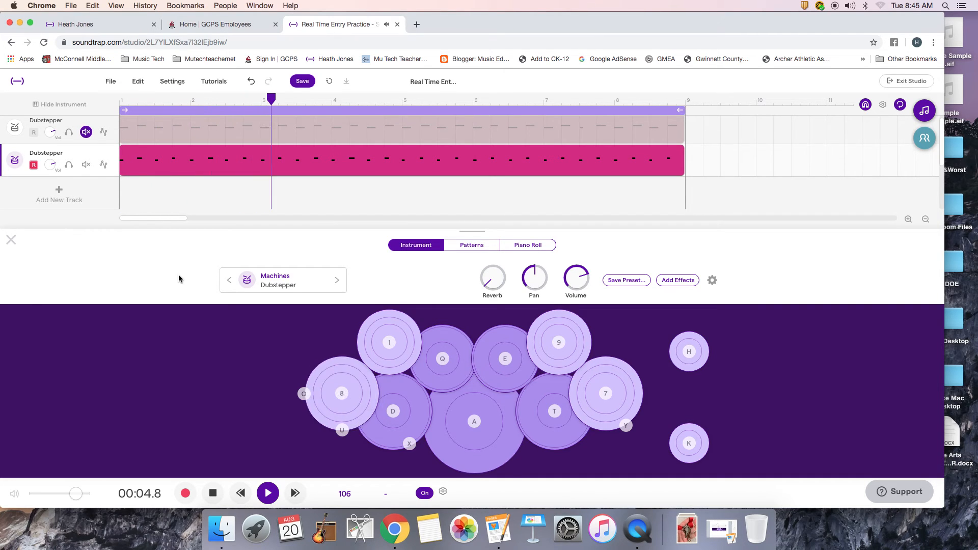
key(8)
key(8)
key(8)
key(8)
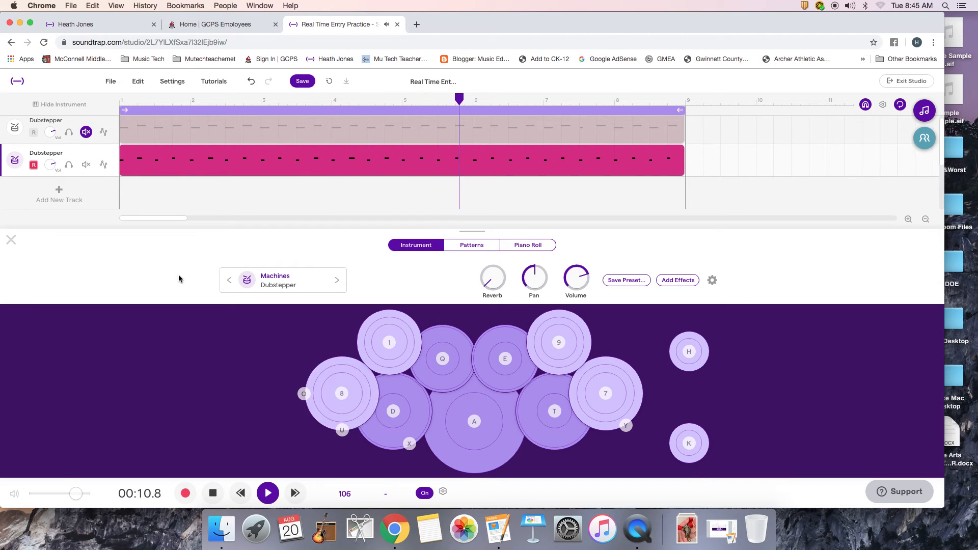
key(8)
key(8)
key(space)
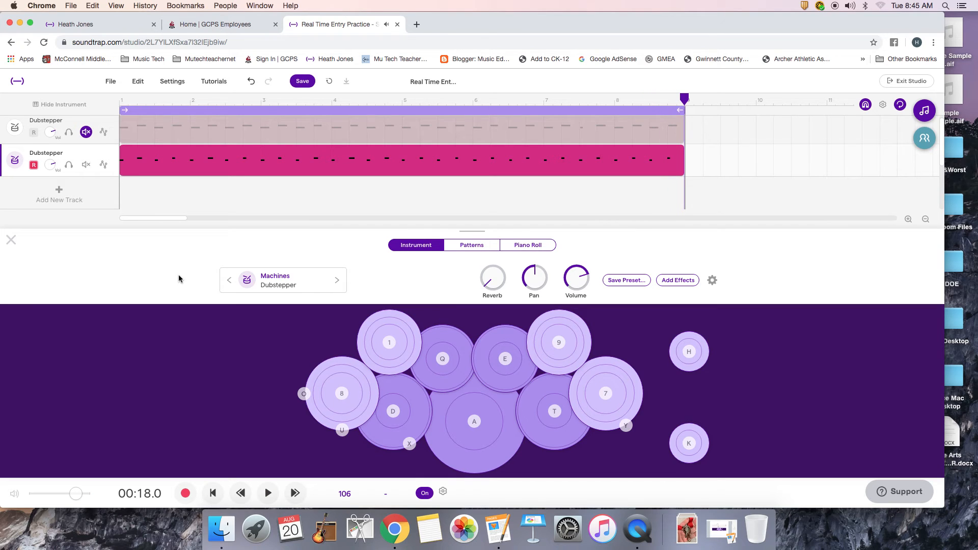
Record a steady eighth-note part on pad 8 over the existing eight-bar beat from the song start, and stop playback
key(Return)
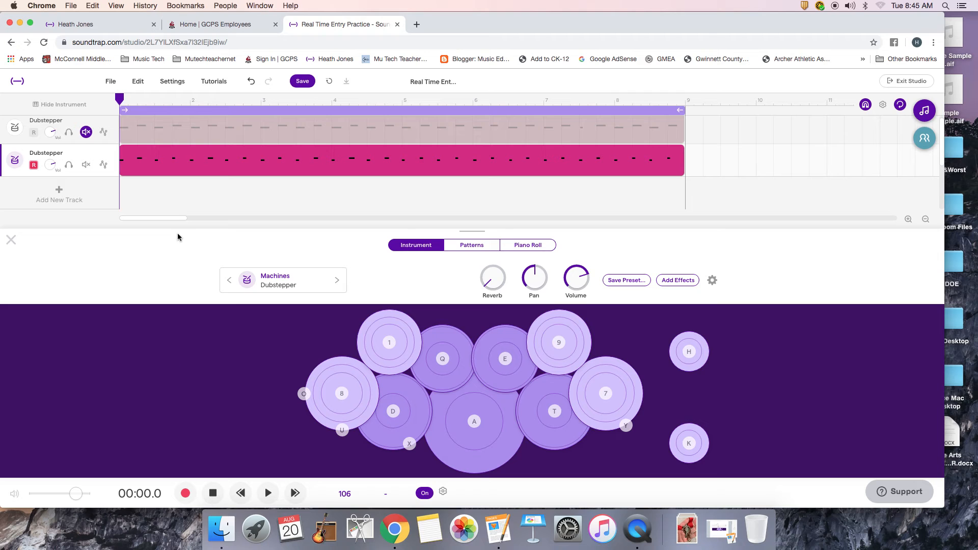
click(185, 492)
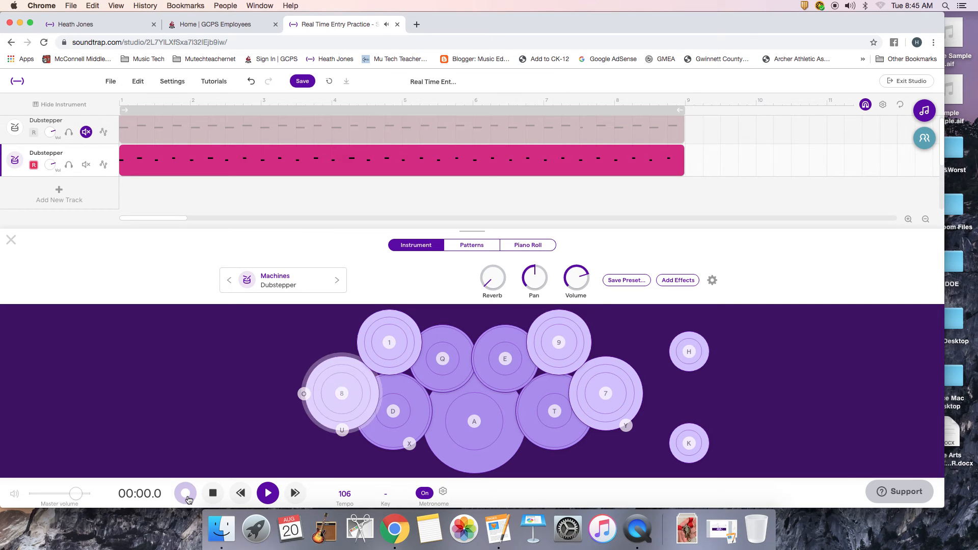
key(8)
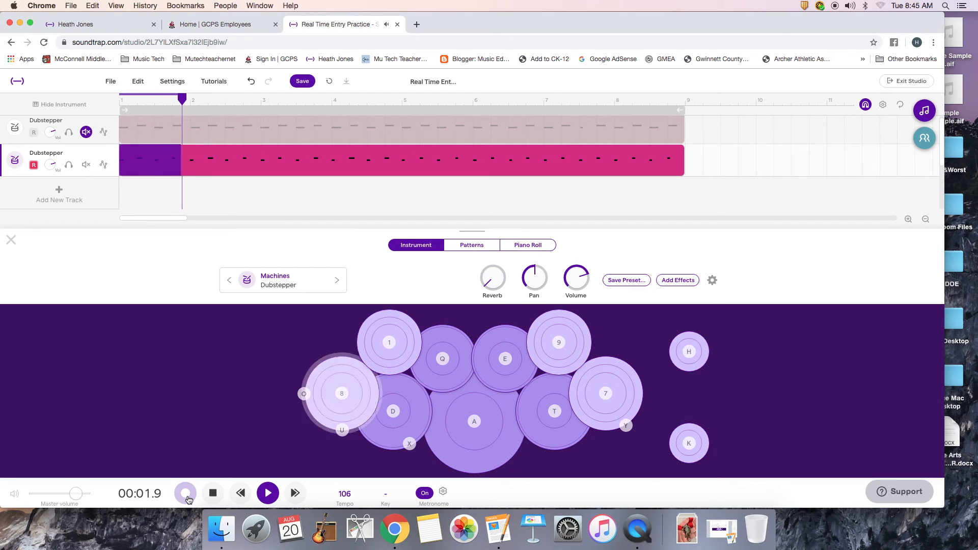
key(8)
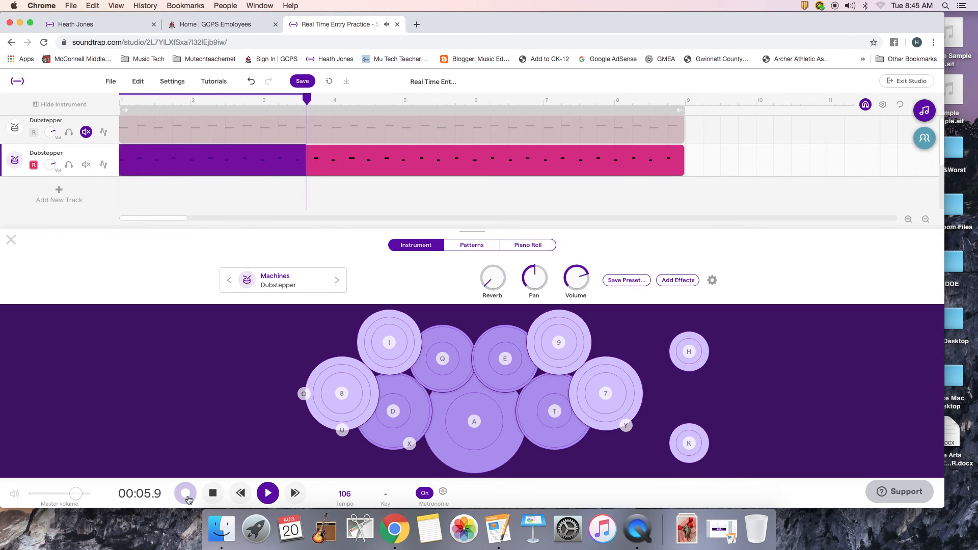
key(8)
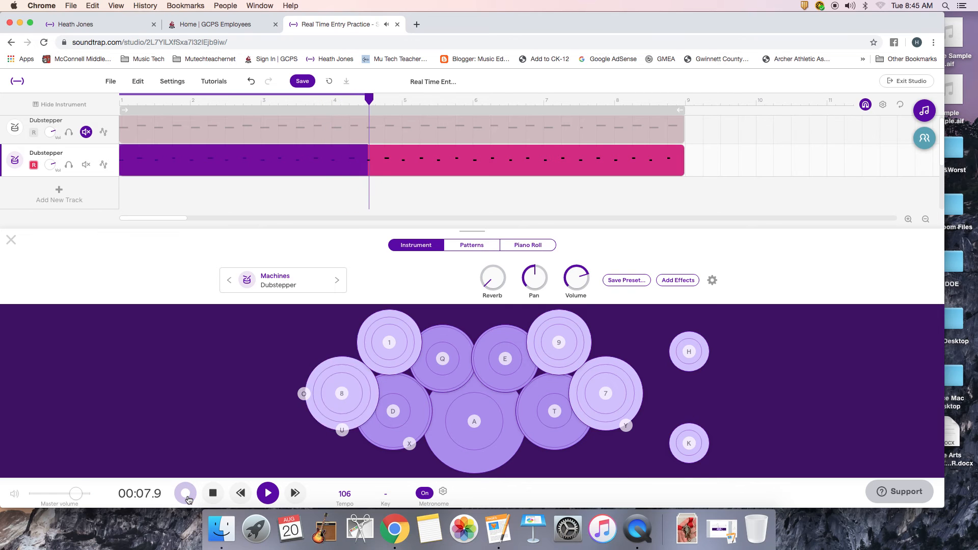
key(8)
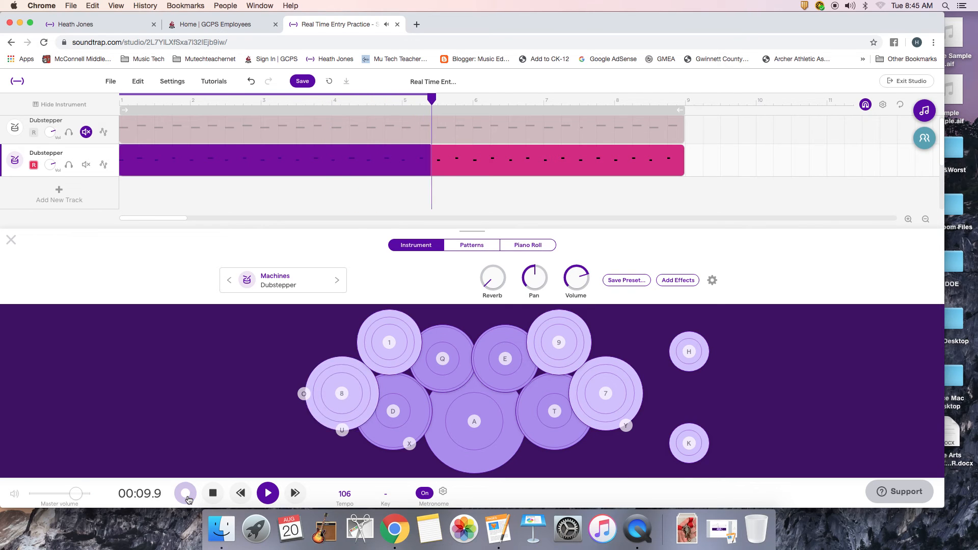
key(8)
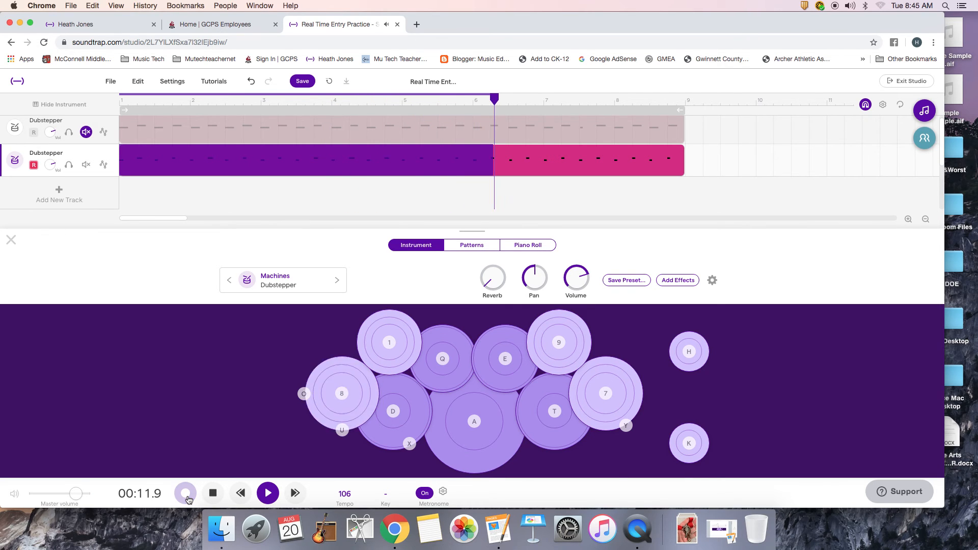
key(8)
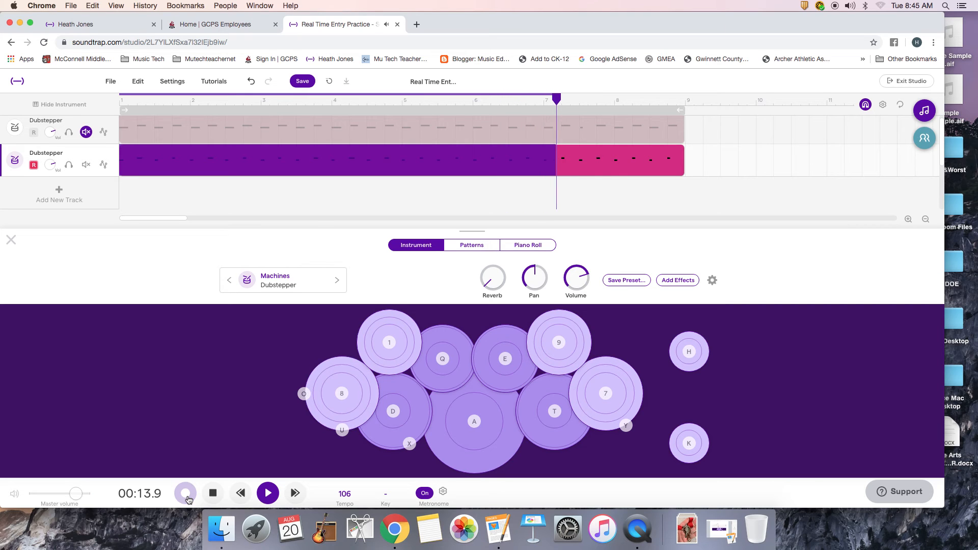
key(8)
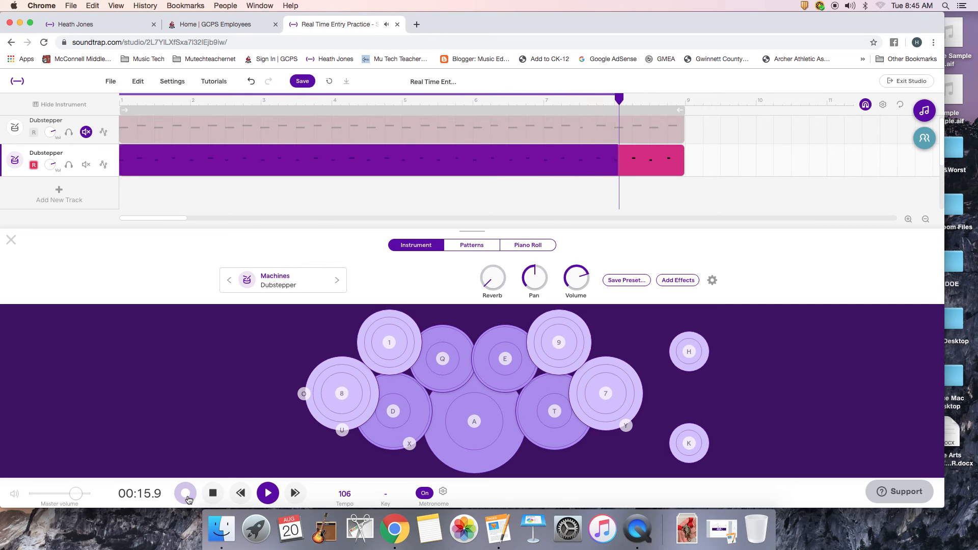
key(8)
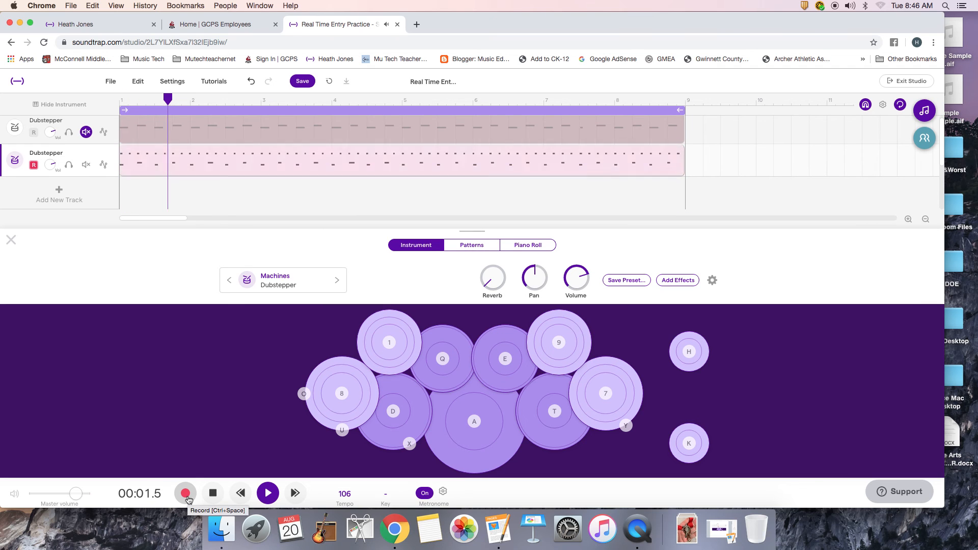
click(187, 495)
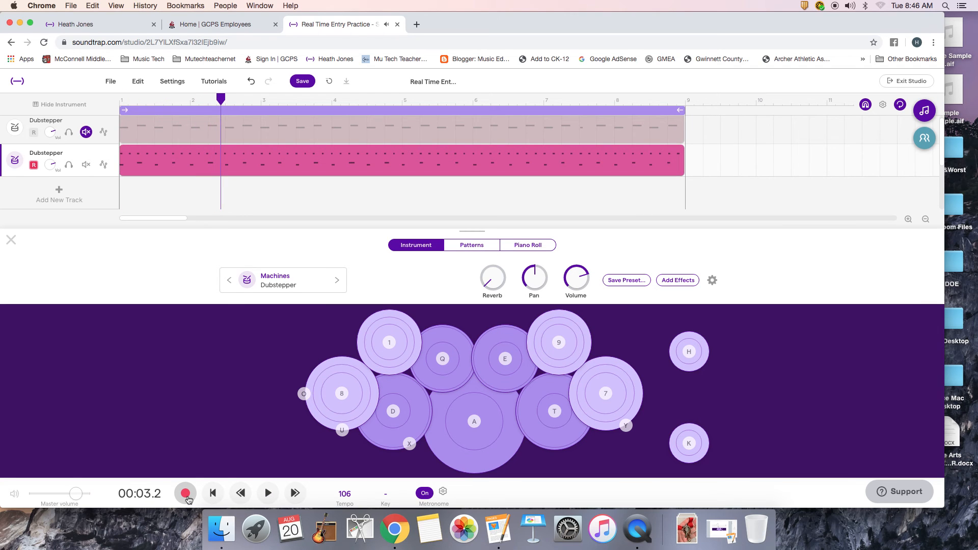
In the Piano Roll, align the Bb1 eighth notes from beat one to beat three of bar 2 with the grid
click(529, 246)
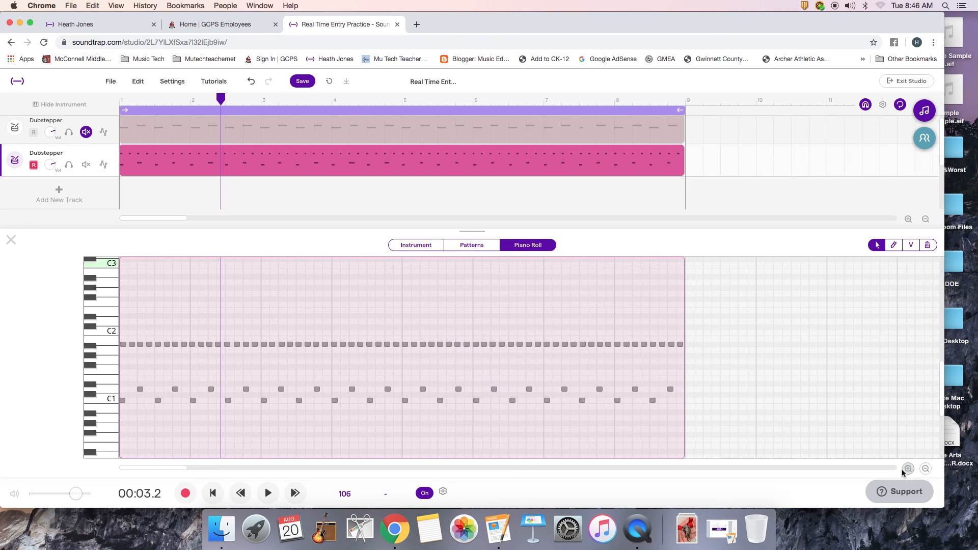
click(907, 469)
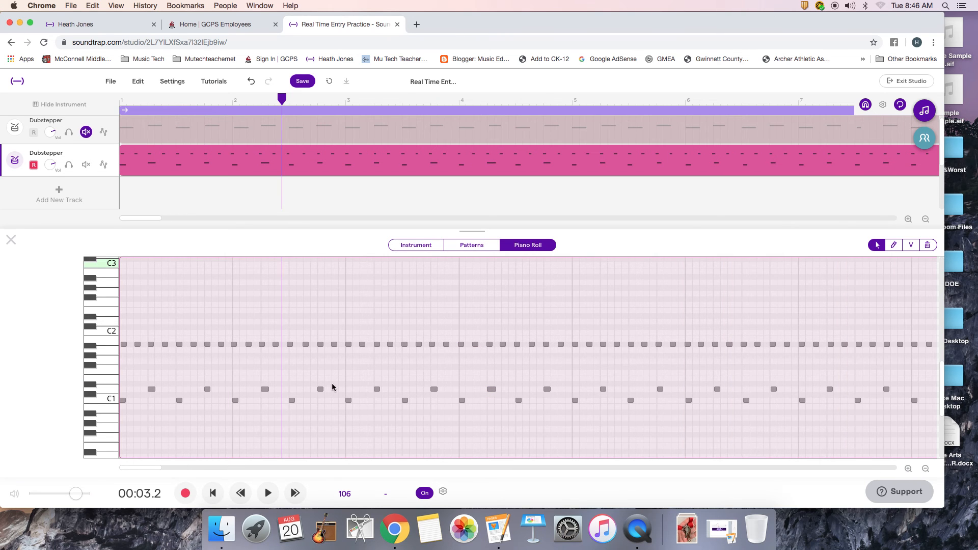
click(234, 346)
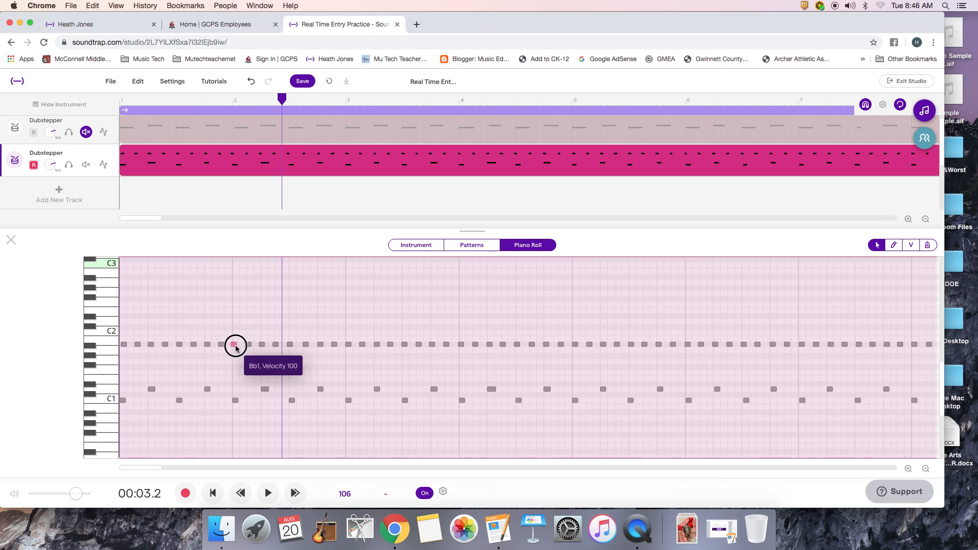
click(249, 346)
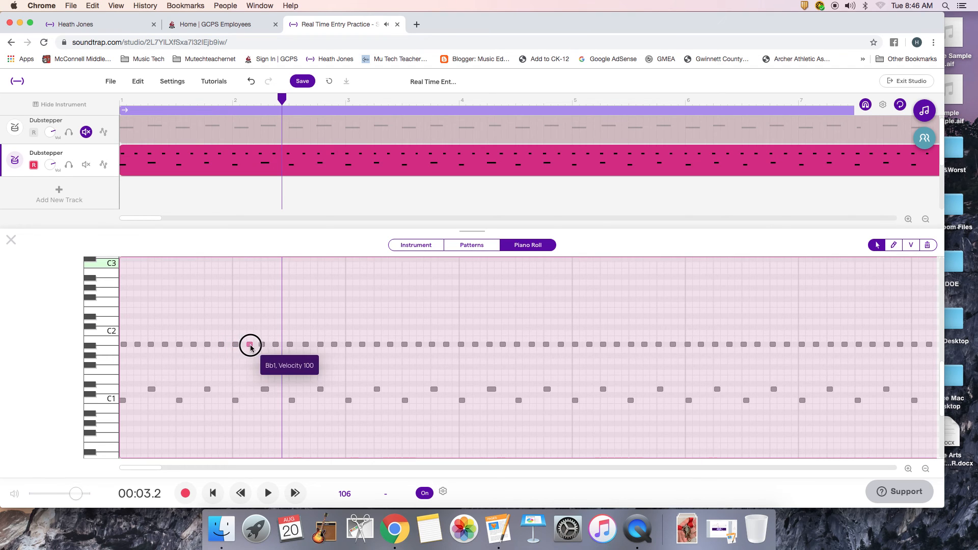
click(261, 347)
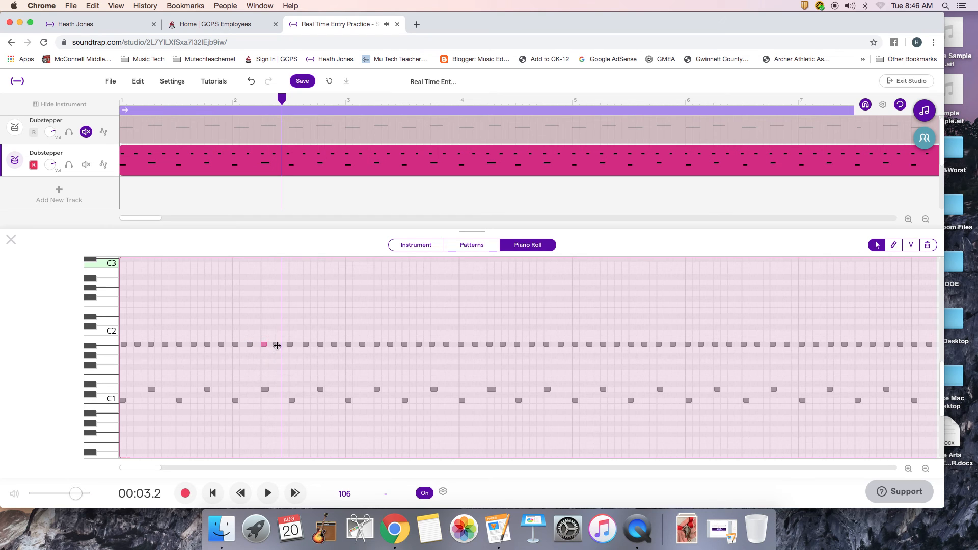
click(275, 346)
click(290, 346)
Align the Bb1 notes on beats one, two and three of bar 4 with the grid
click(461, 347)
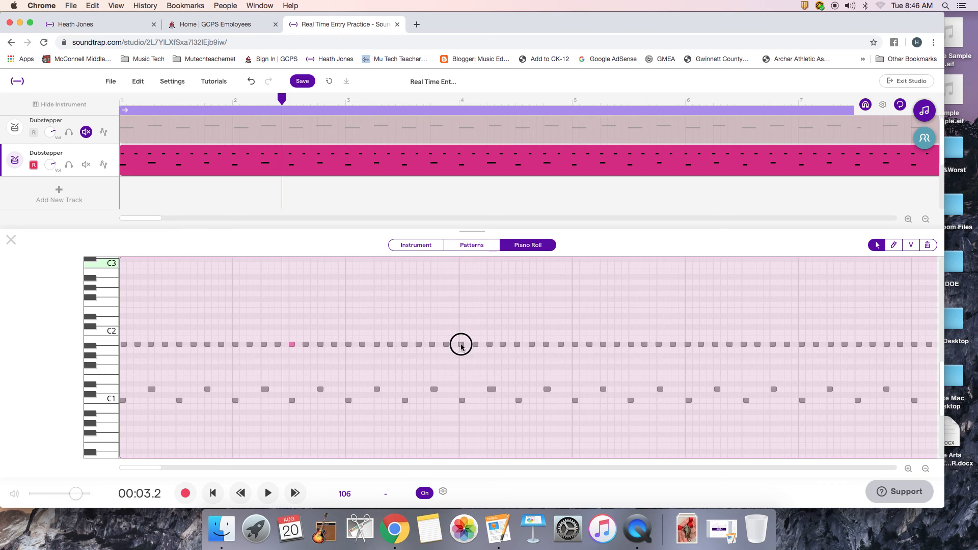
click(489, 346)
click(517, 346)
Align the Bb1 eighth notes in bar 6 with the grid, from beat one to the off-beat of beat three
click(688, 346)
click(702, 346)
click(702, 345)
click(716, 346)
click(729, 346)
click(744, 346)
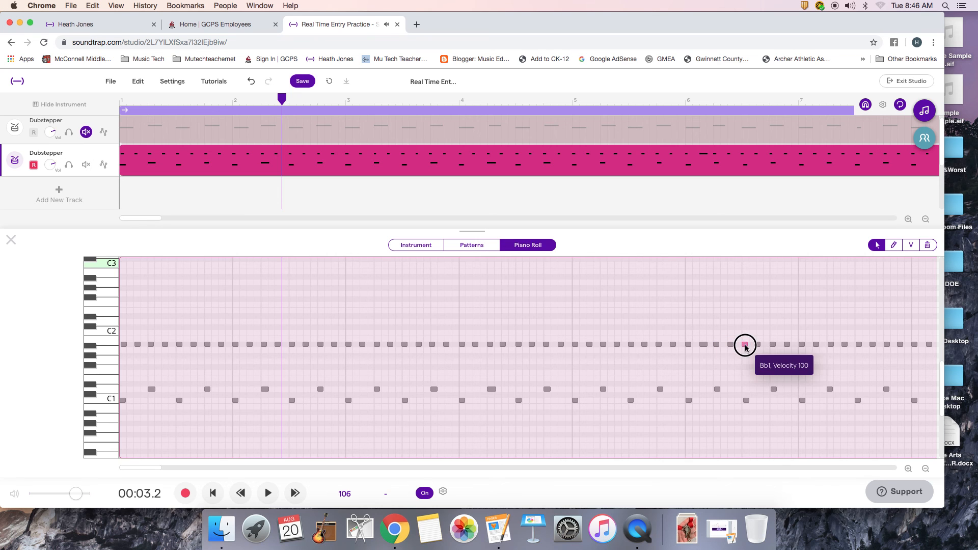
click(758, 345)
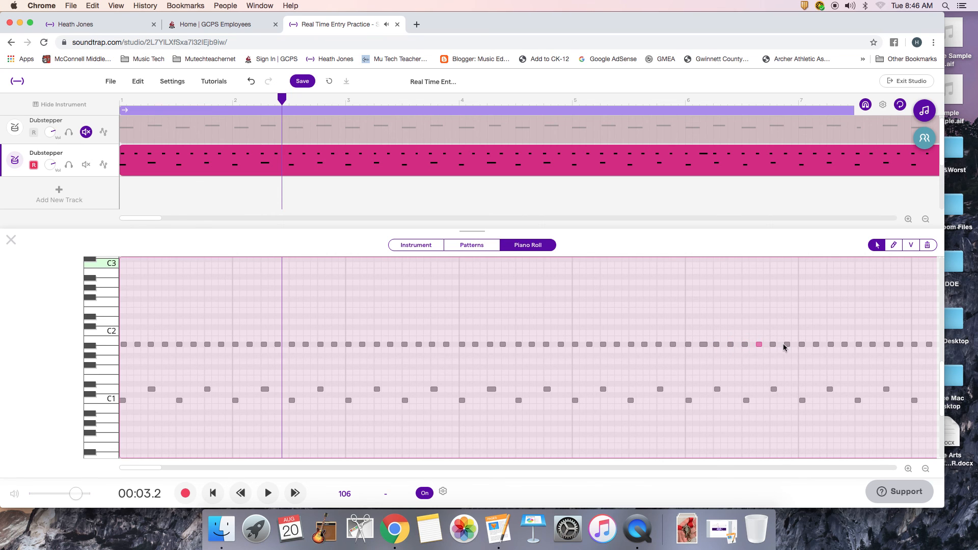
scroll(789, 345, right, 3)
scroll(787, 345, right, 4)
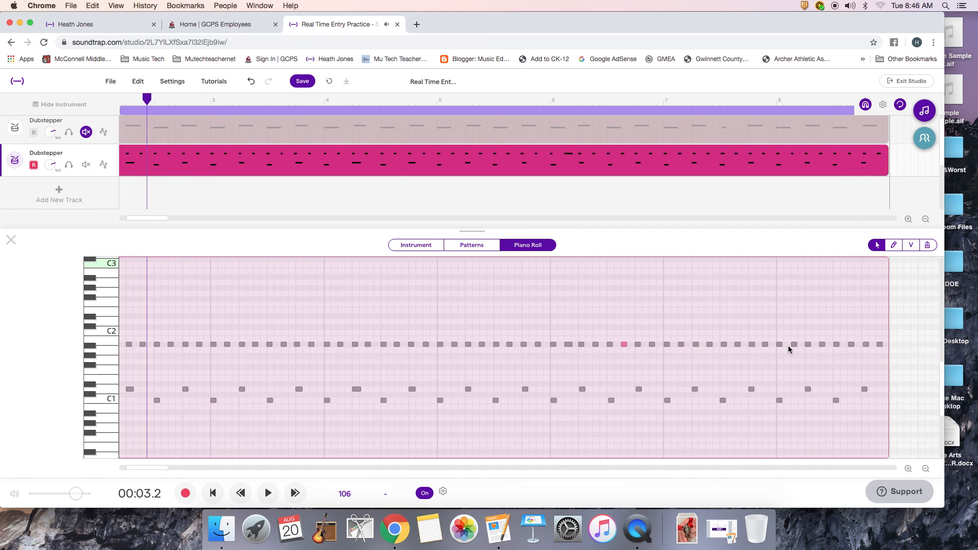